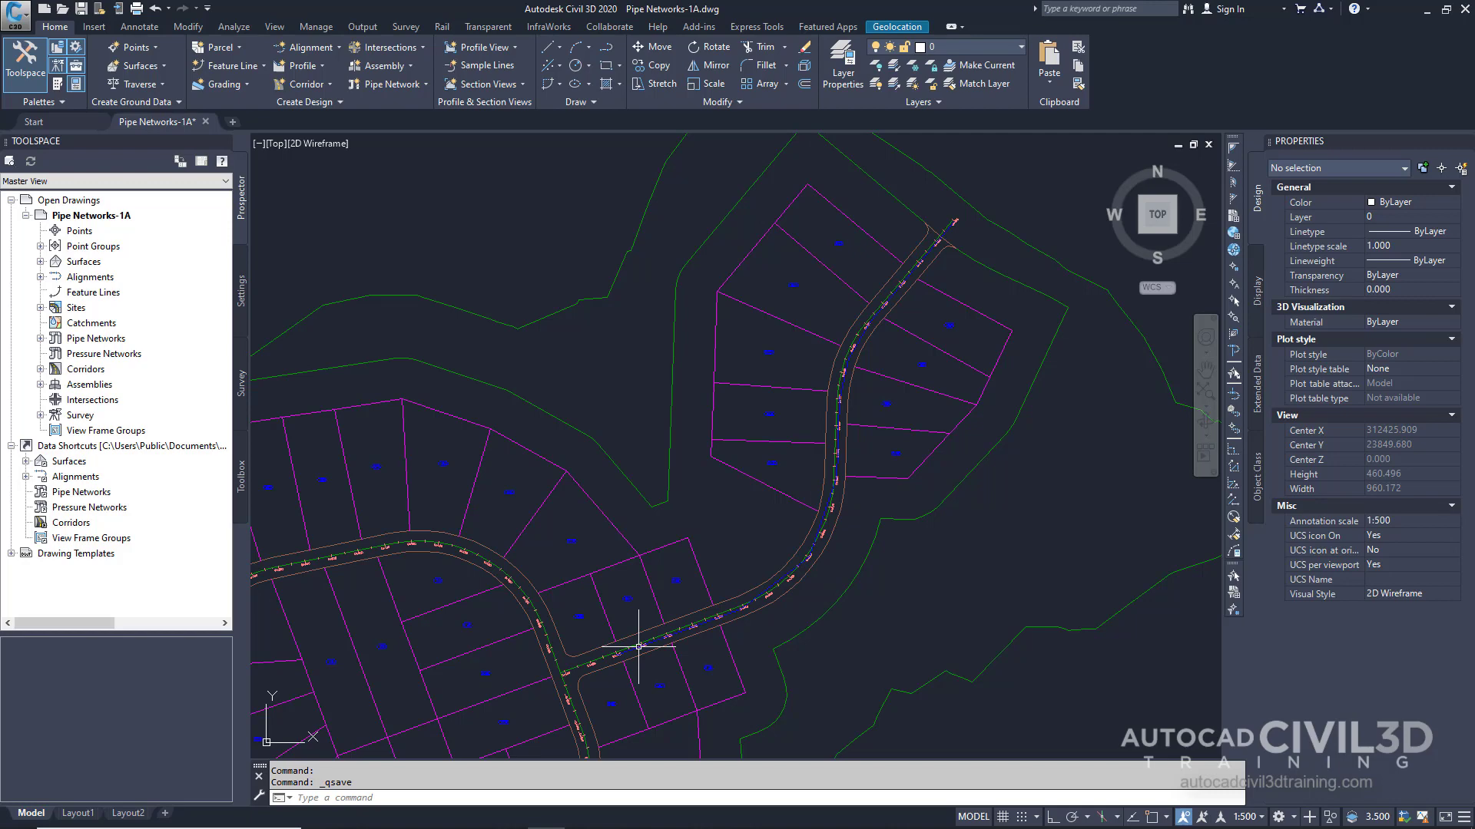
Step: Pan and zoom the plan view to the curved stretch of the alignment
scroll(635, 655, "up", 6)
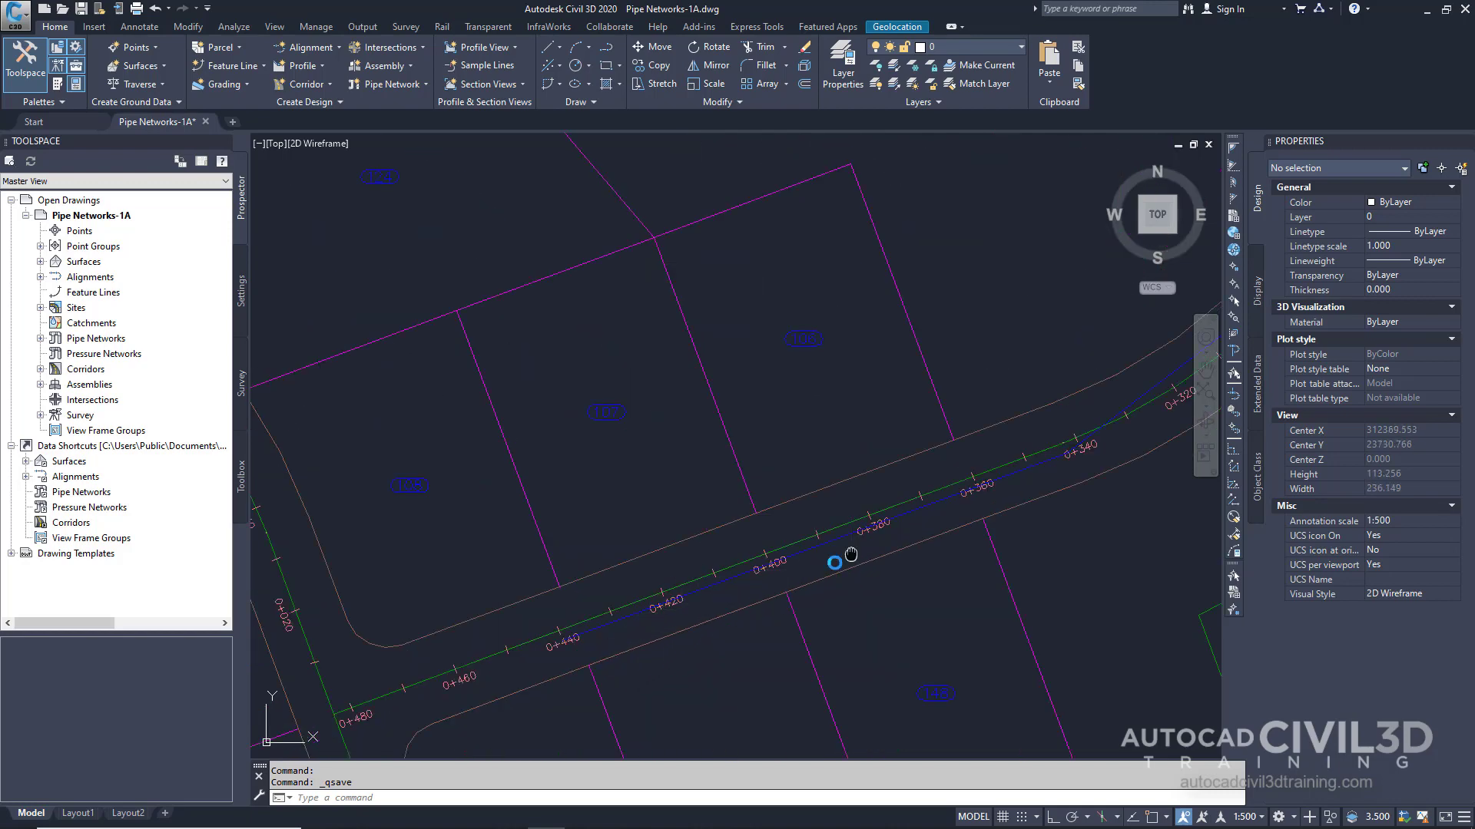
mouse_move(655, 560)
middle_mouse_down()
mouse_move(715, 609)
mouse_move(652, 675)
mouse_move(806, 540)
mouse_move(790, 560)
mouse_move(816, 612)
mouse_move(809, 586)
mouse_move(858, 509)
mouse_move(799, 586)
middle_mouse_up()
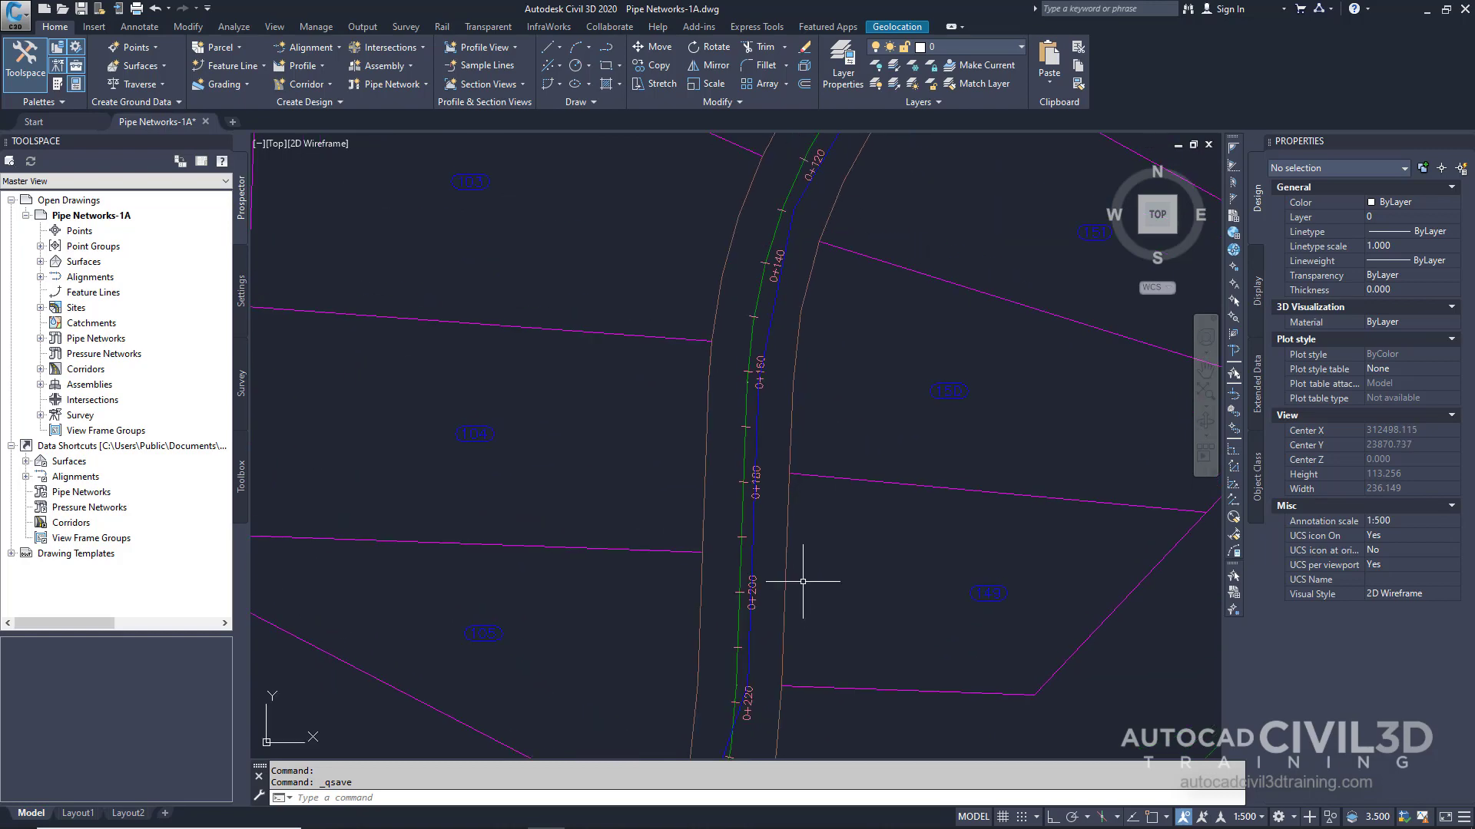
scroll(799, 586, "down", 4)
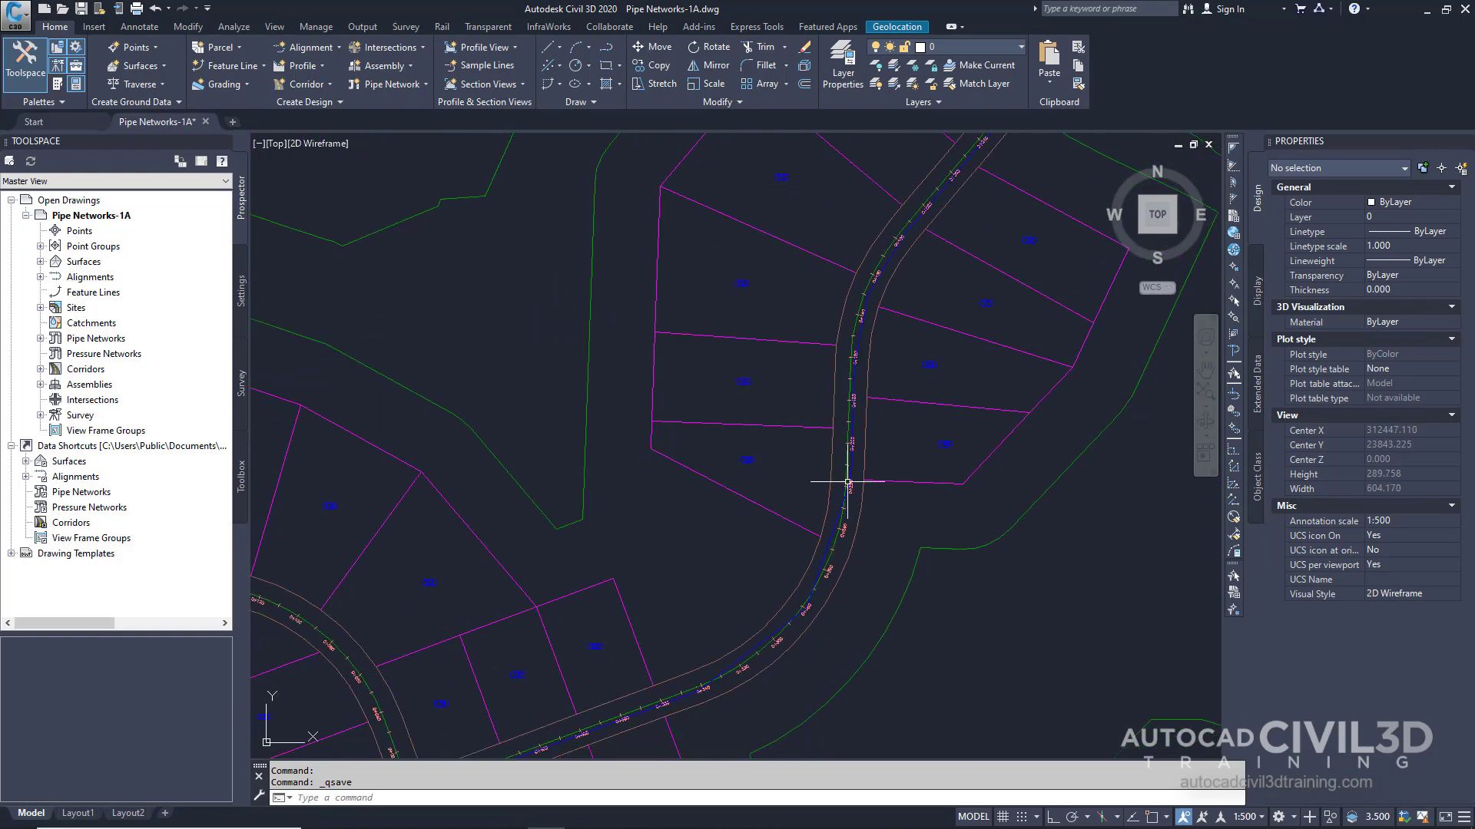
scroll(848, 480, "down", 2)
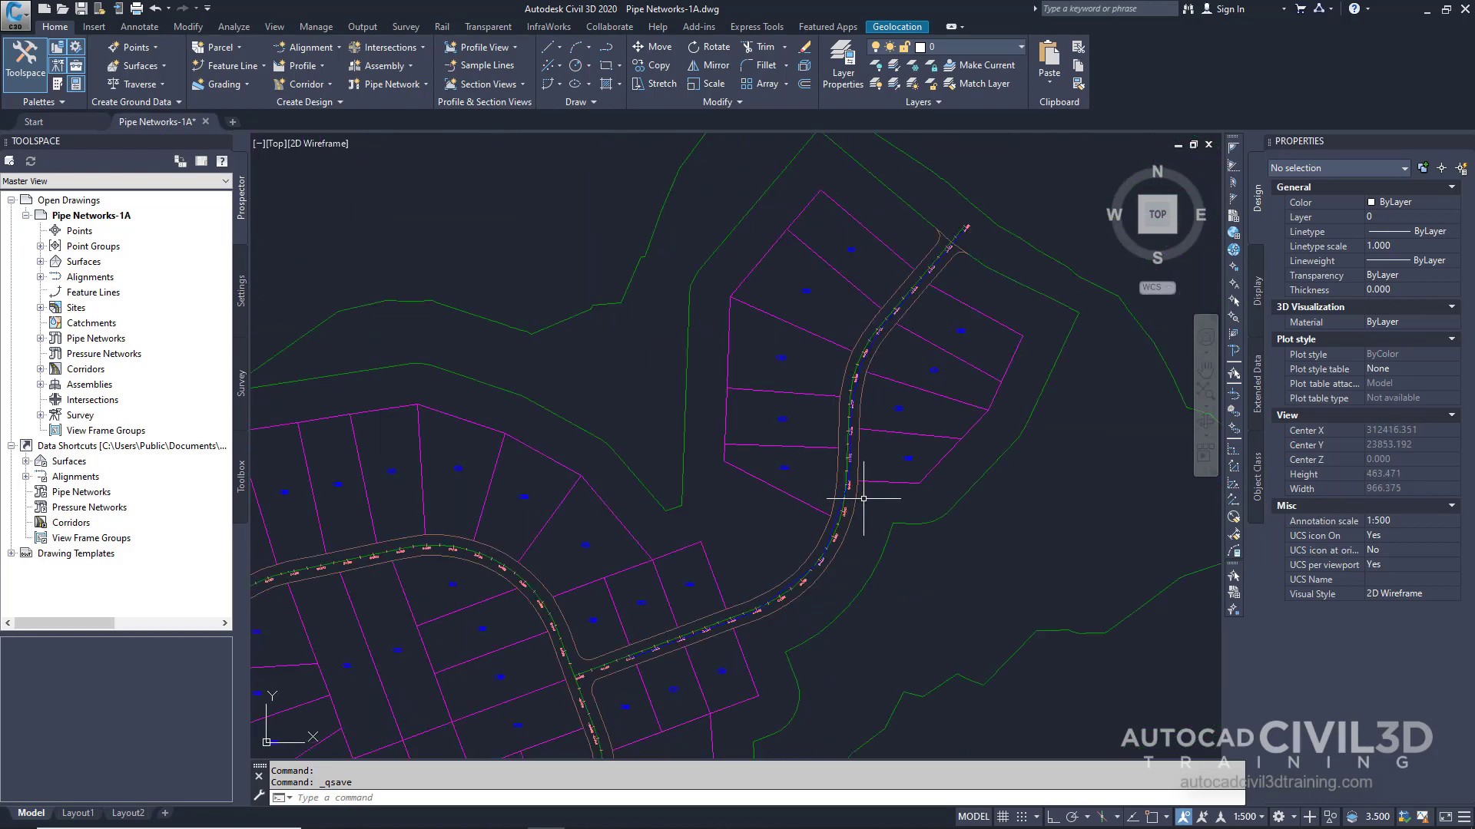
middle_click_drag(864, 499, 870, 495)
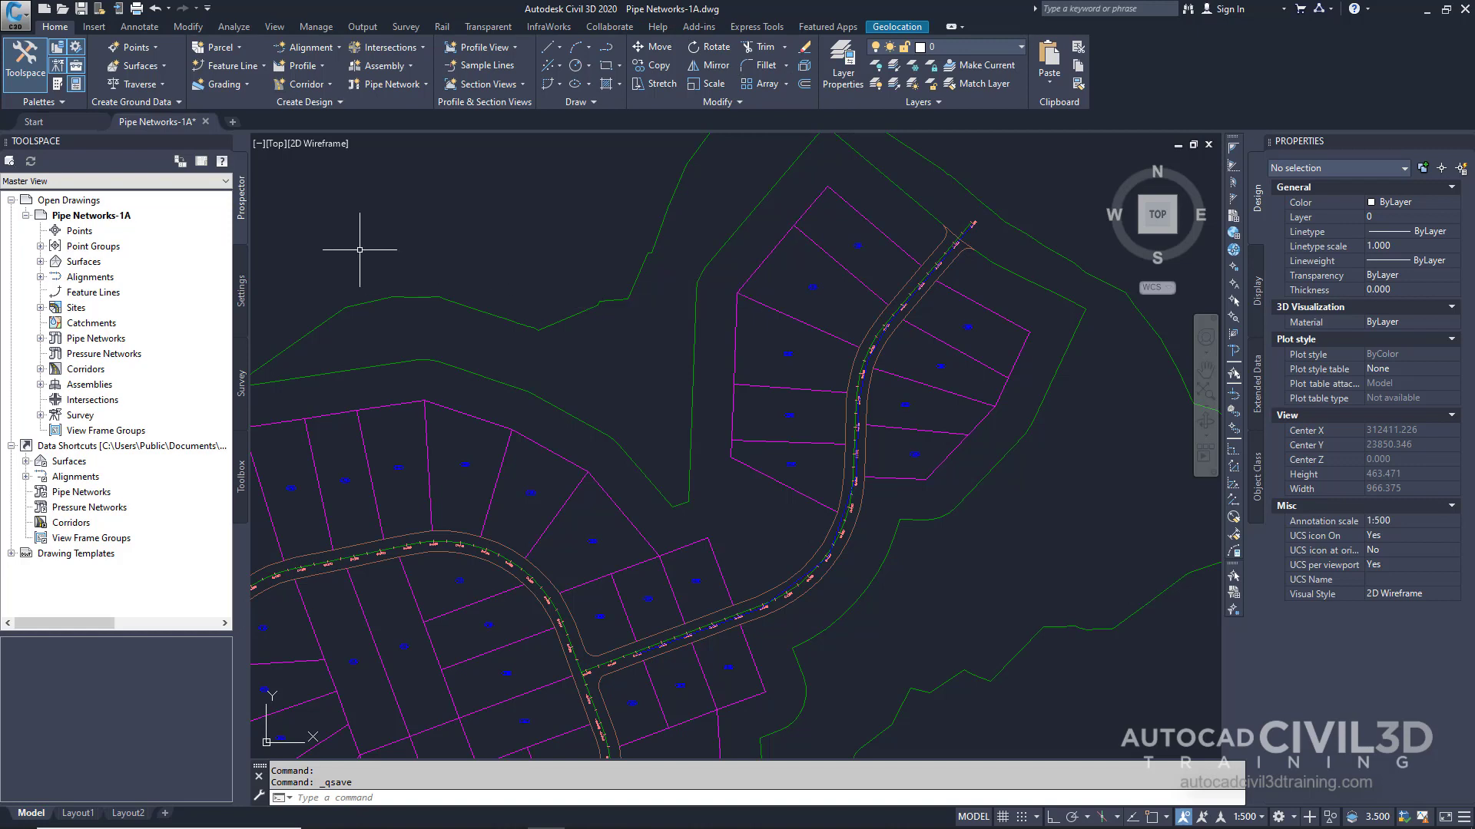
Step: In Prospector, expand Surfaces, Centerline Alignments, and Site 1's Parcels list
left_click(40, 262)
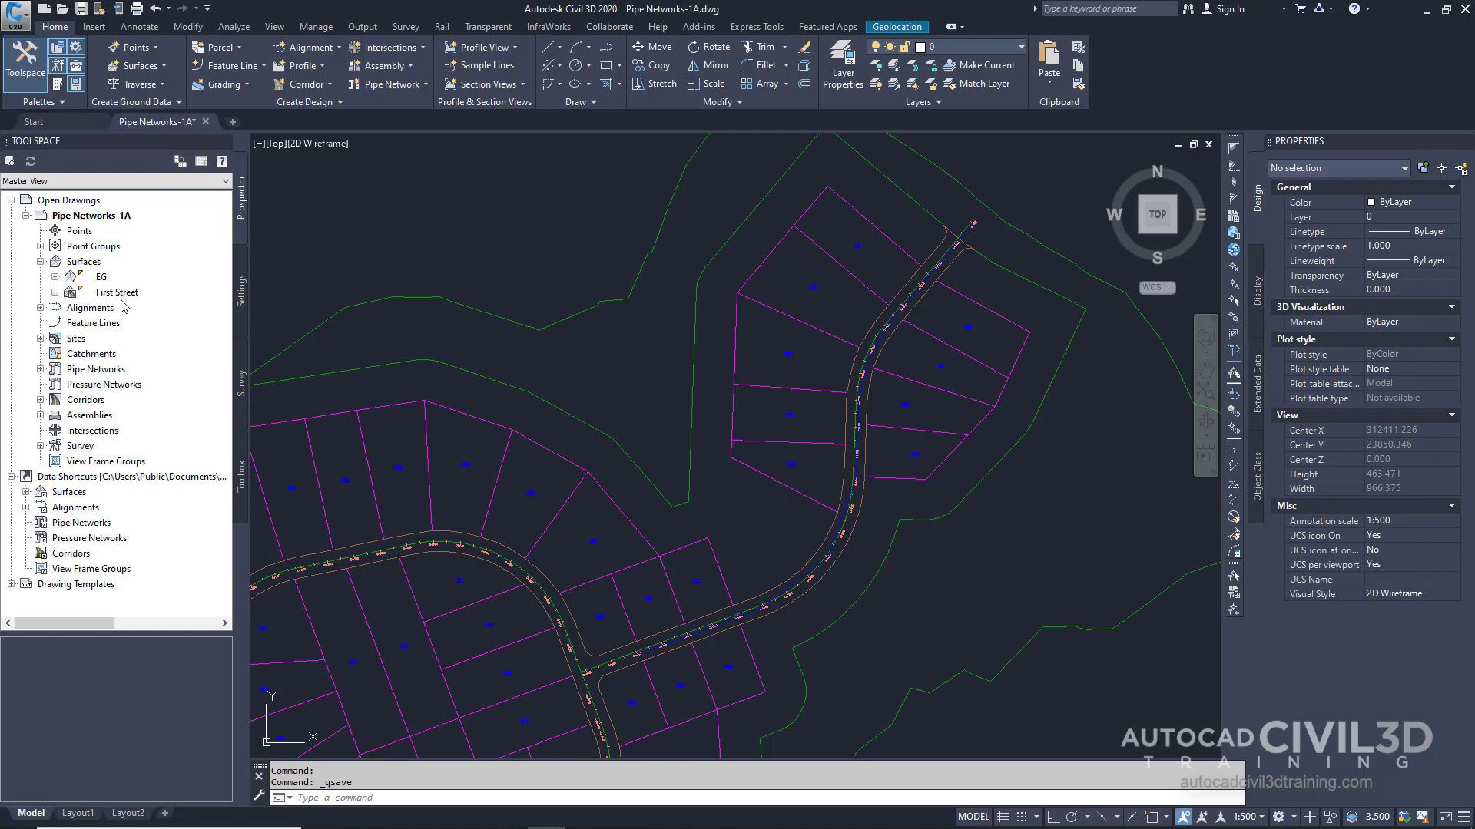
left_click(41, 308)
left_click(55, 324)
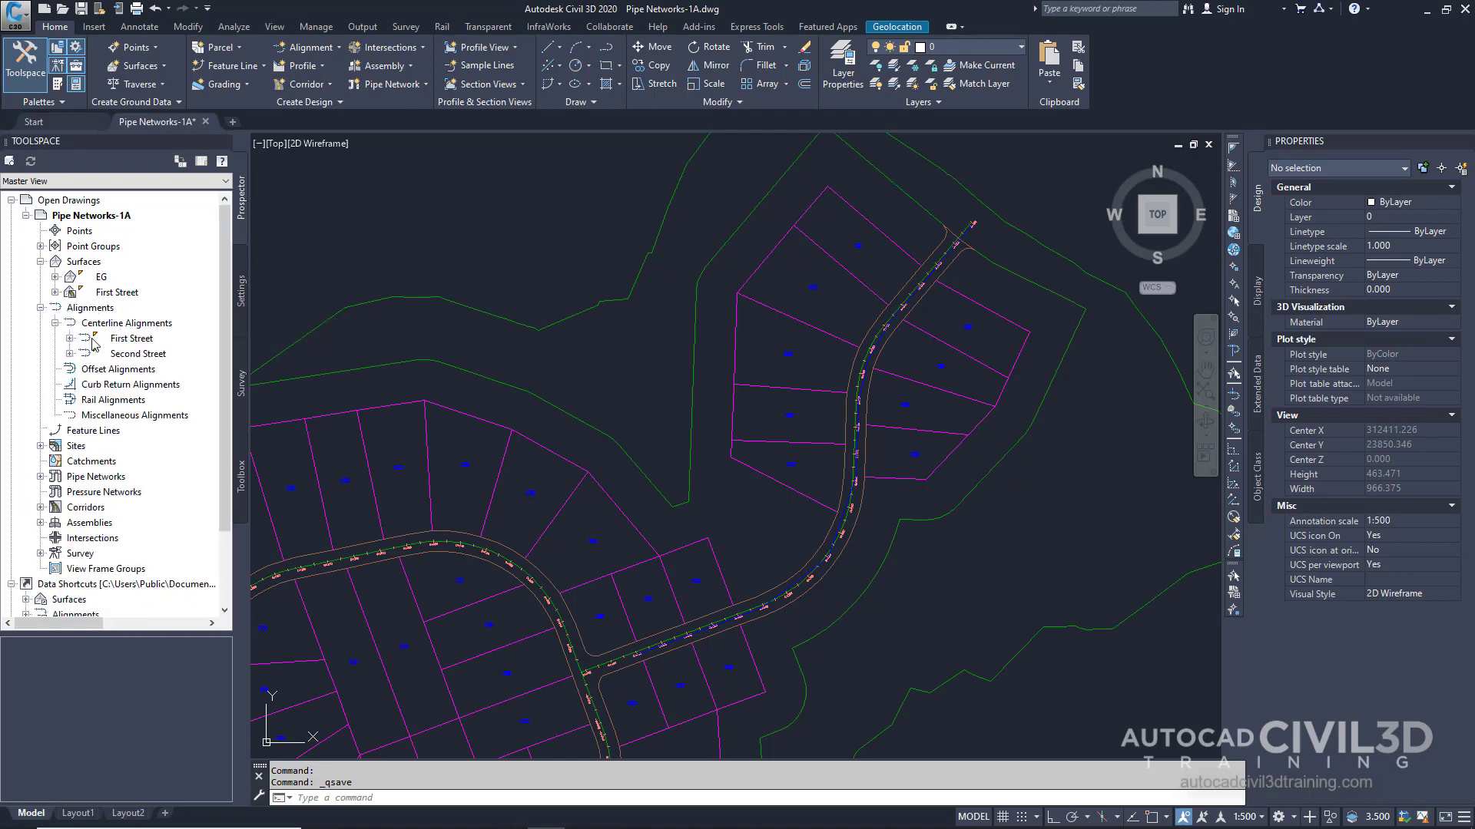
mouse_move(156, 360)
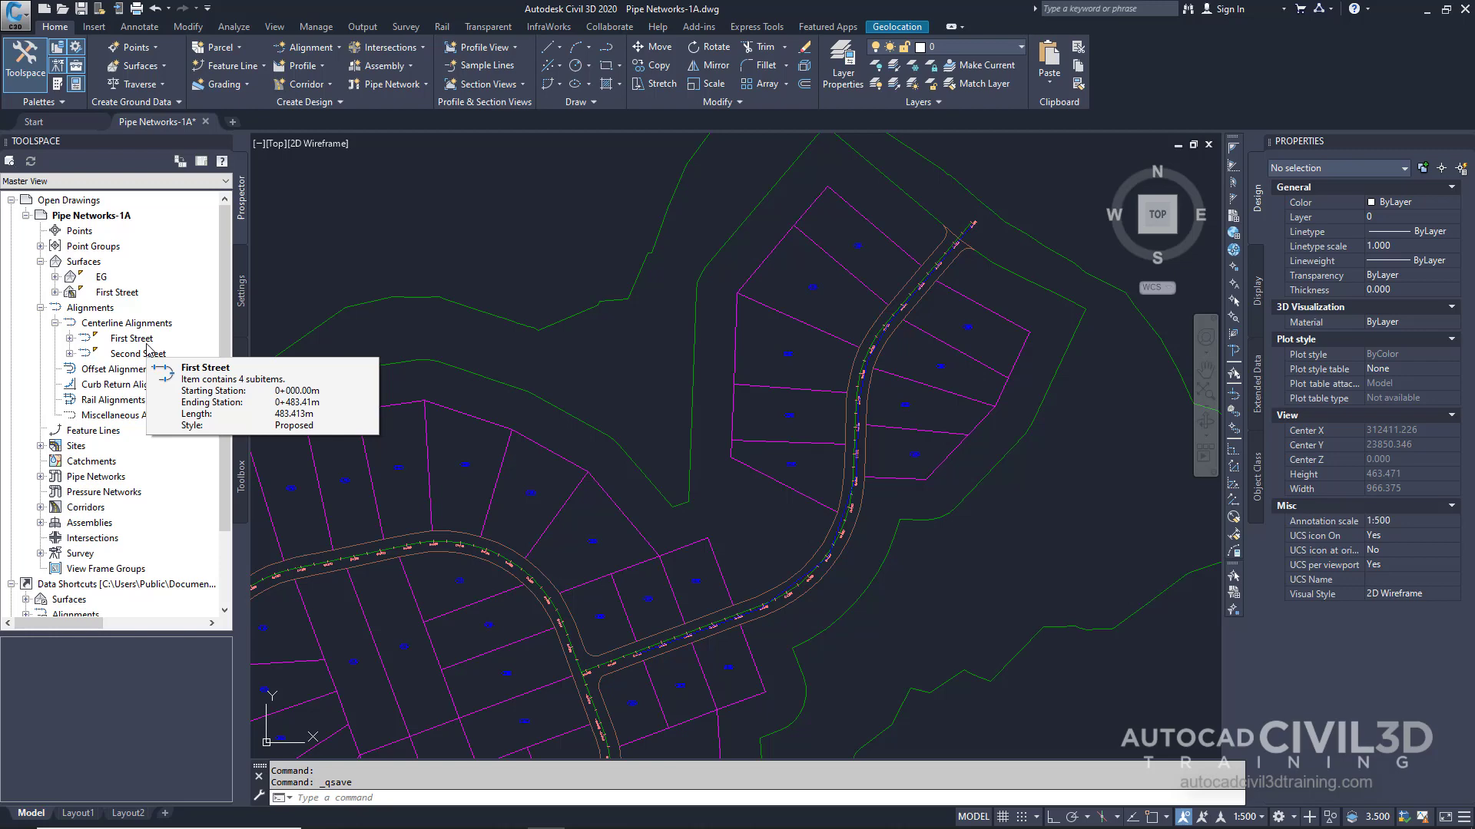
left_click(41, 445)
left_click(55, 460)
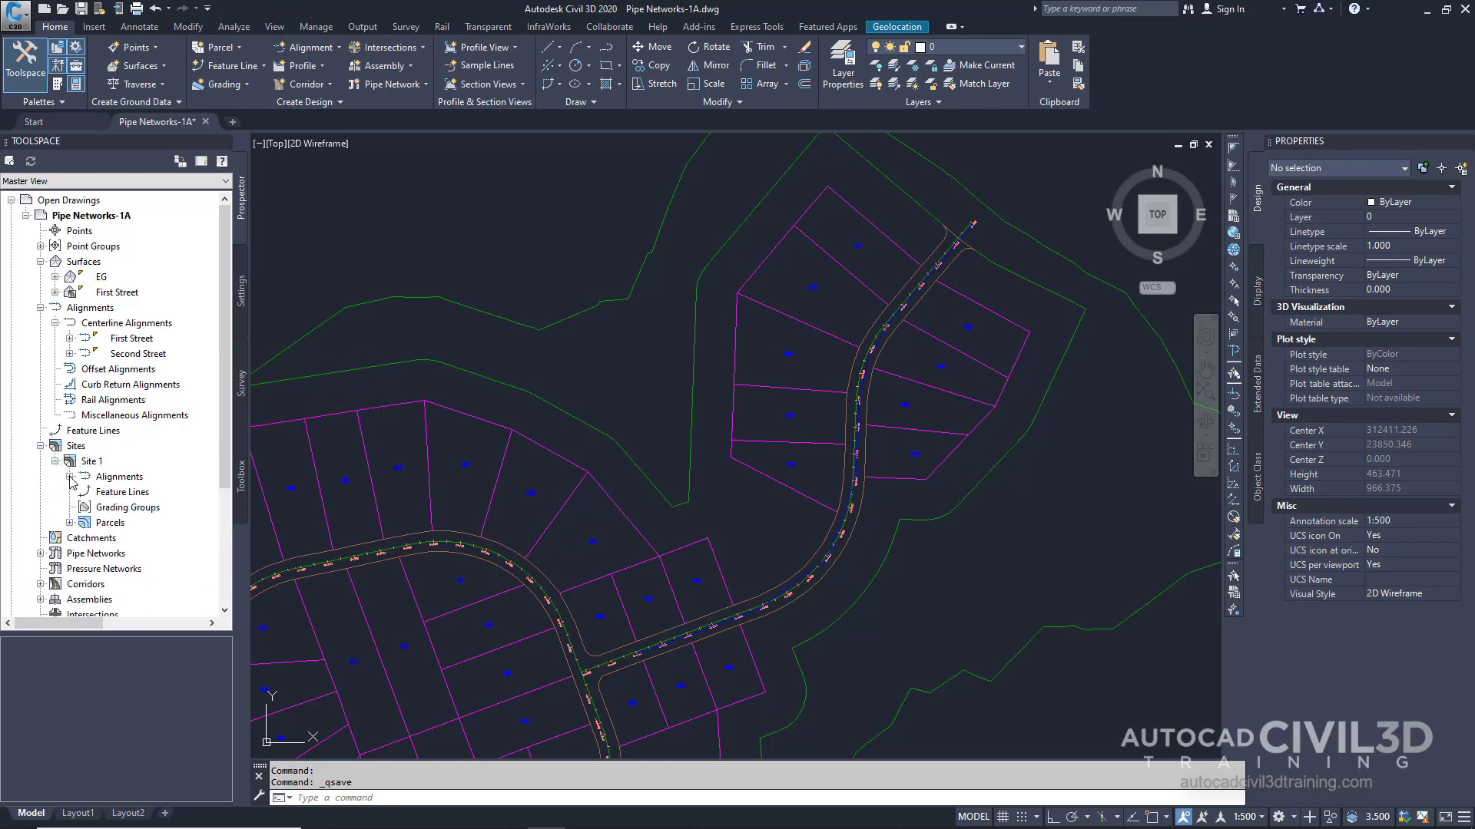
left_click(70, 523)
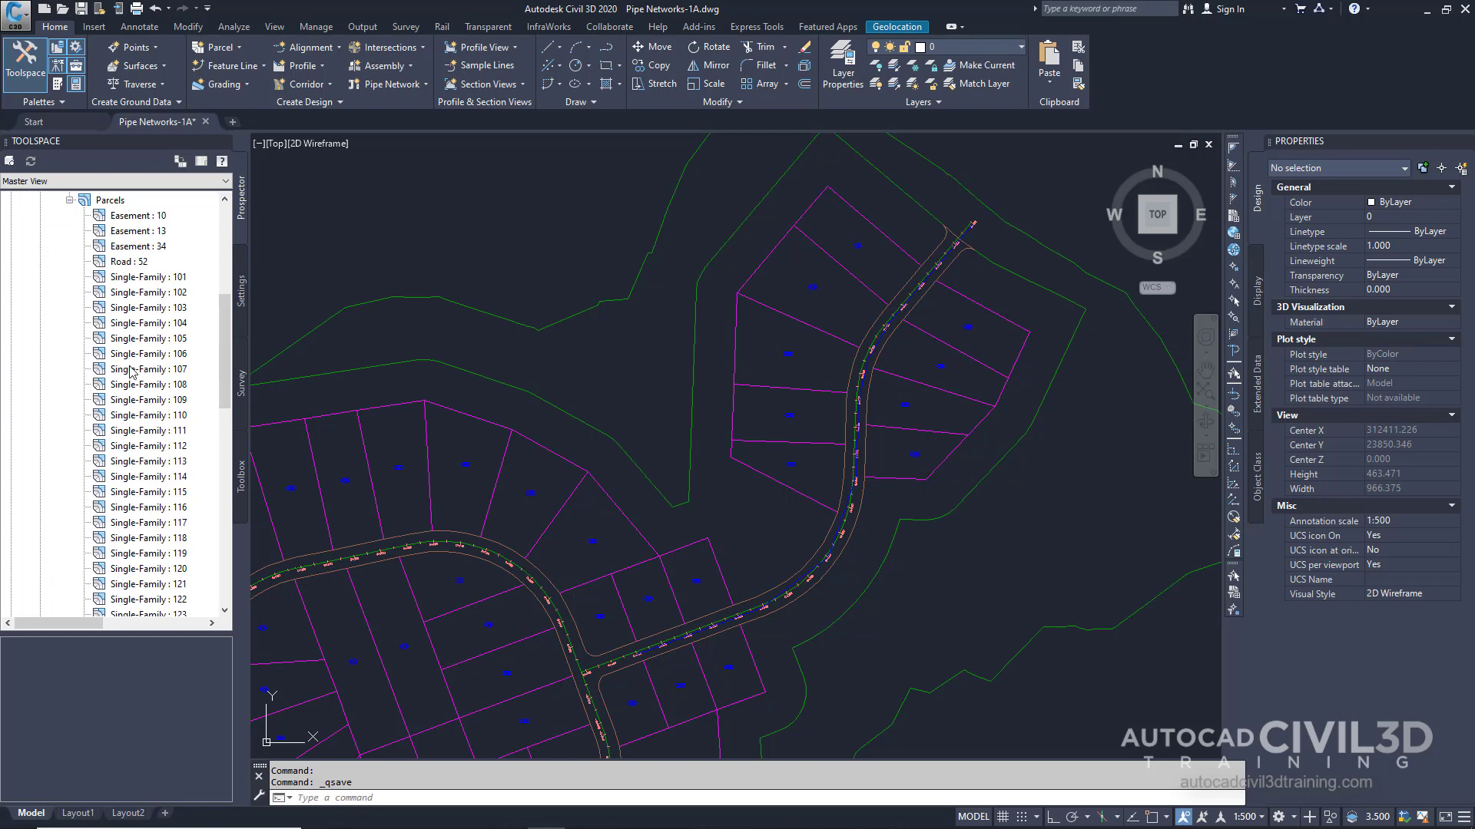
mouse_move(123, 399)
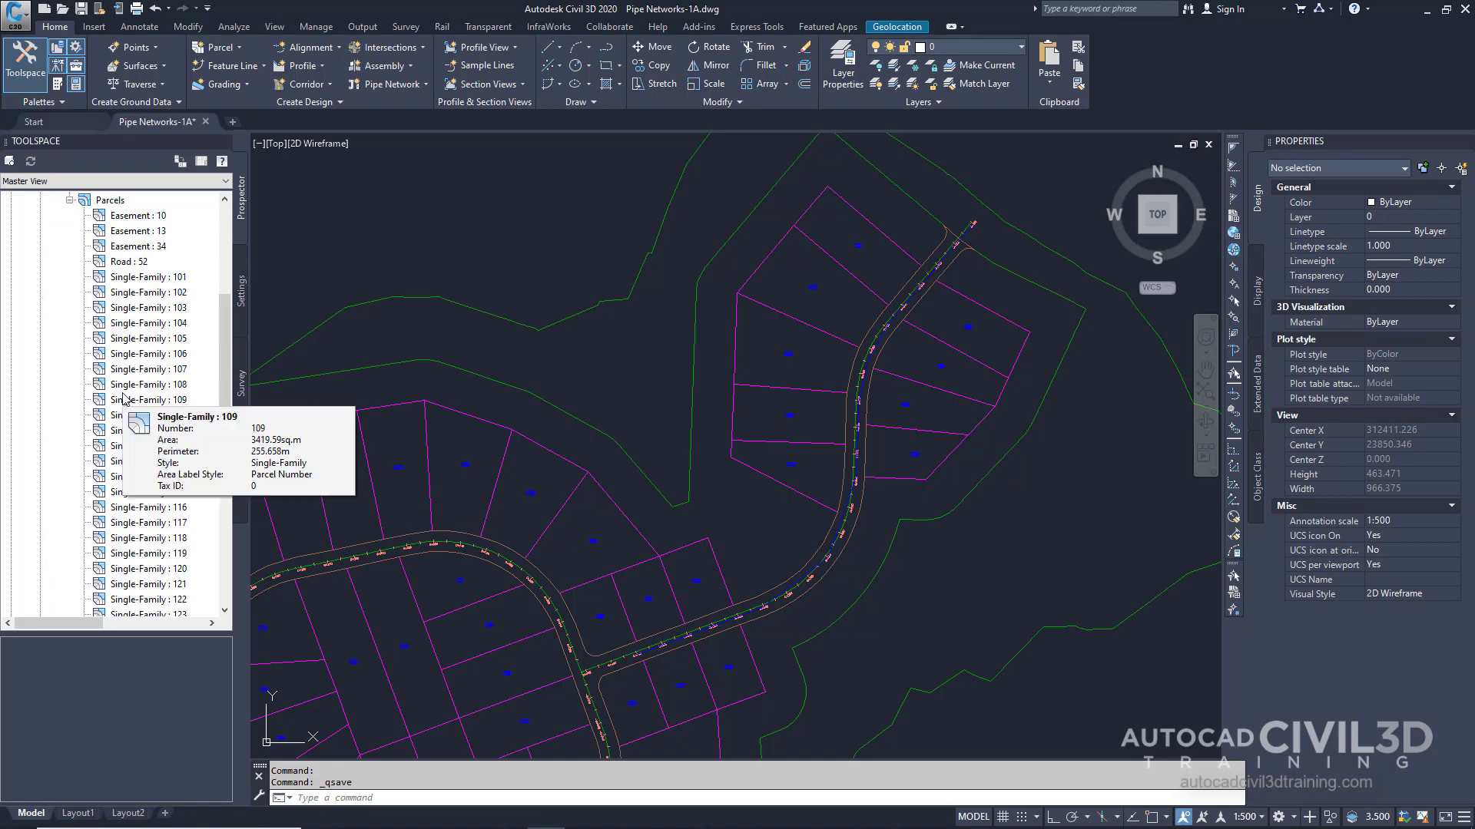
scroll(675, 675, "up", 5)
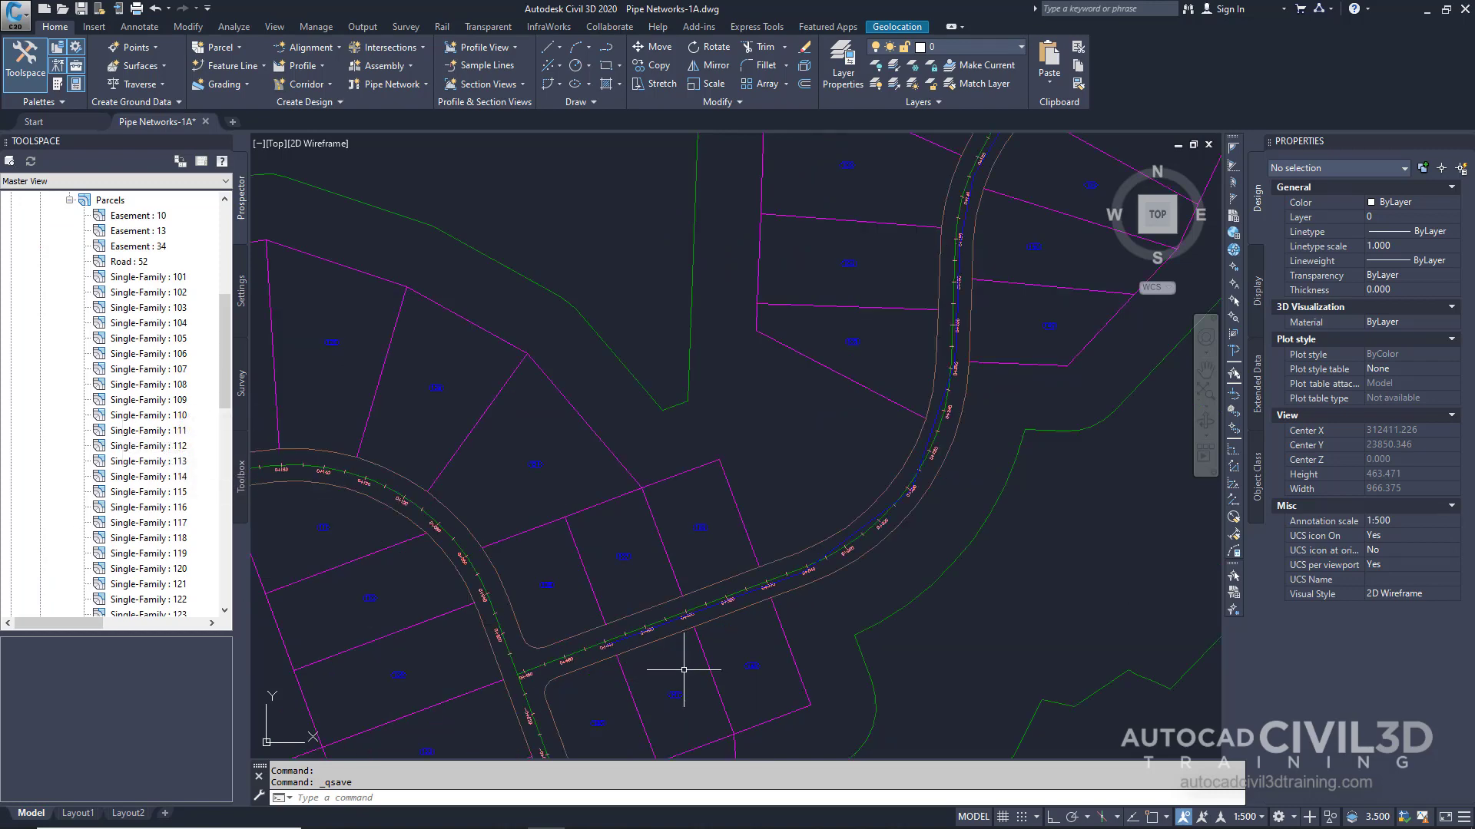
middle_click_drag(683, 620, 657, 663)
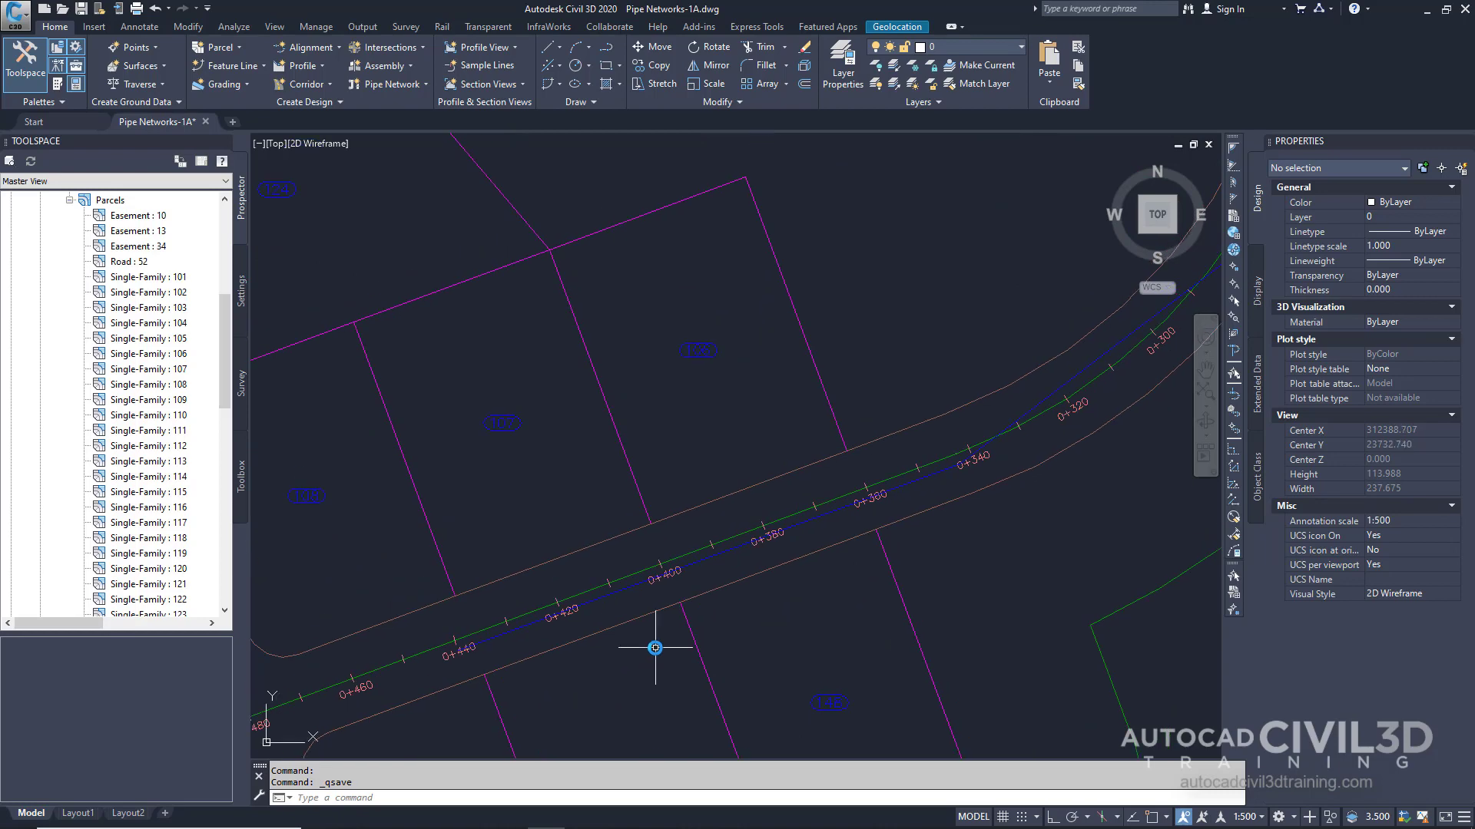
left_click(497, 636)
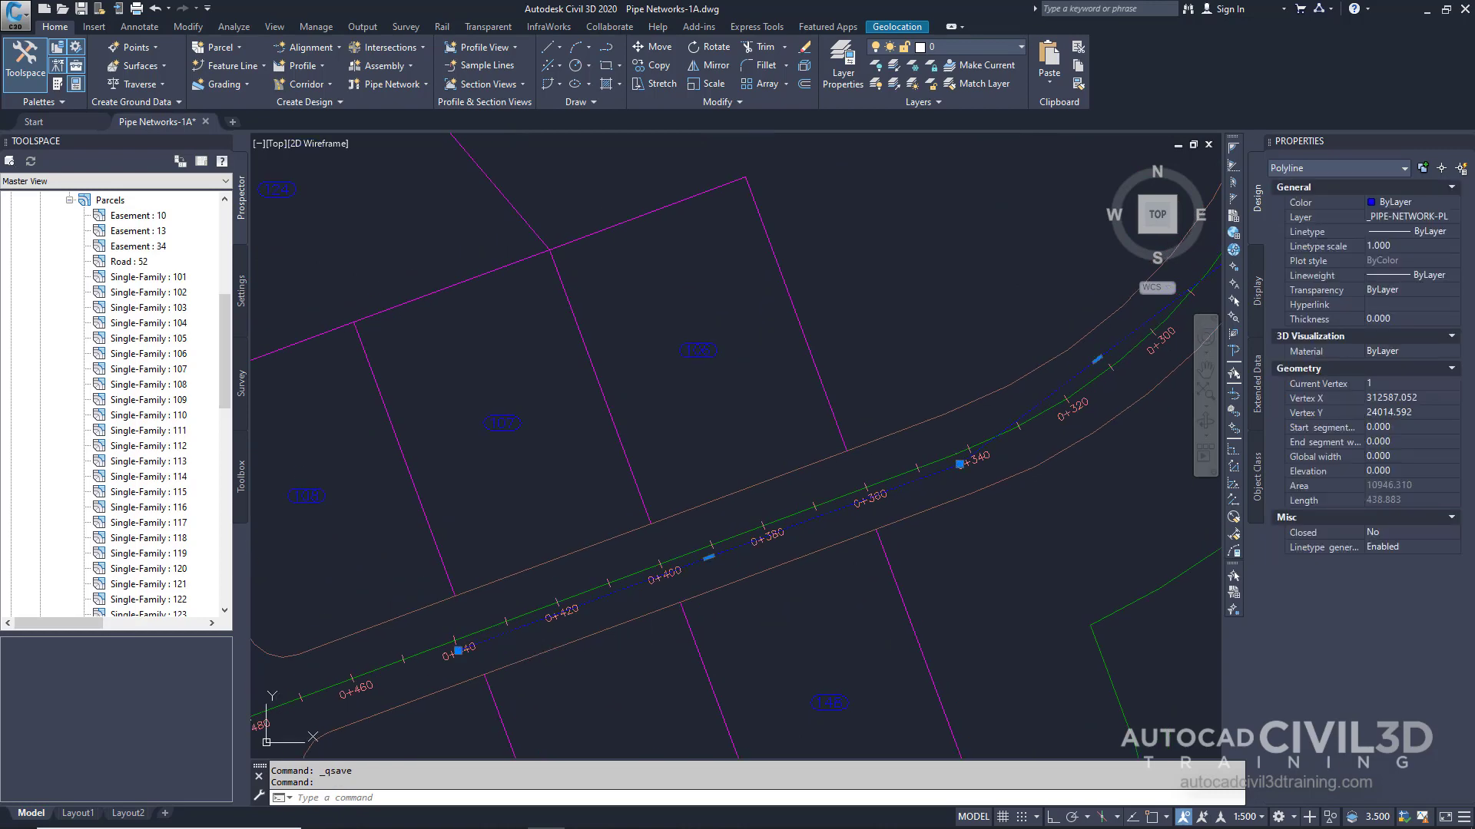
scroll(497, 636, "down", 3)
scroll(701, 609, "up", 3)
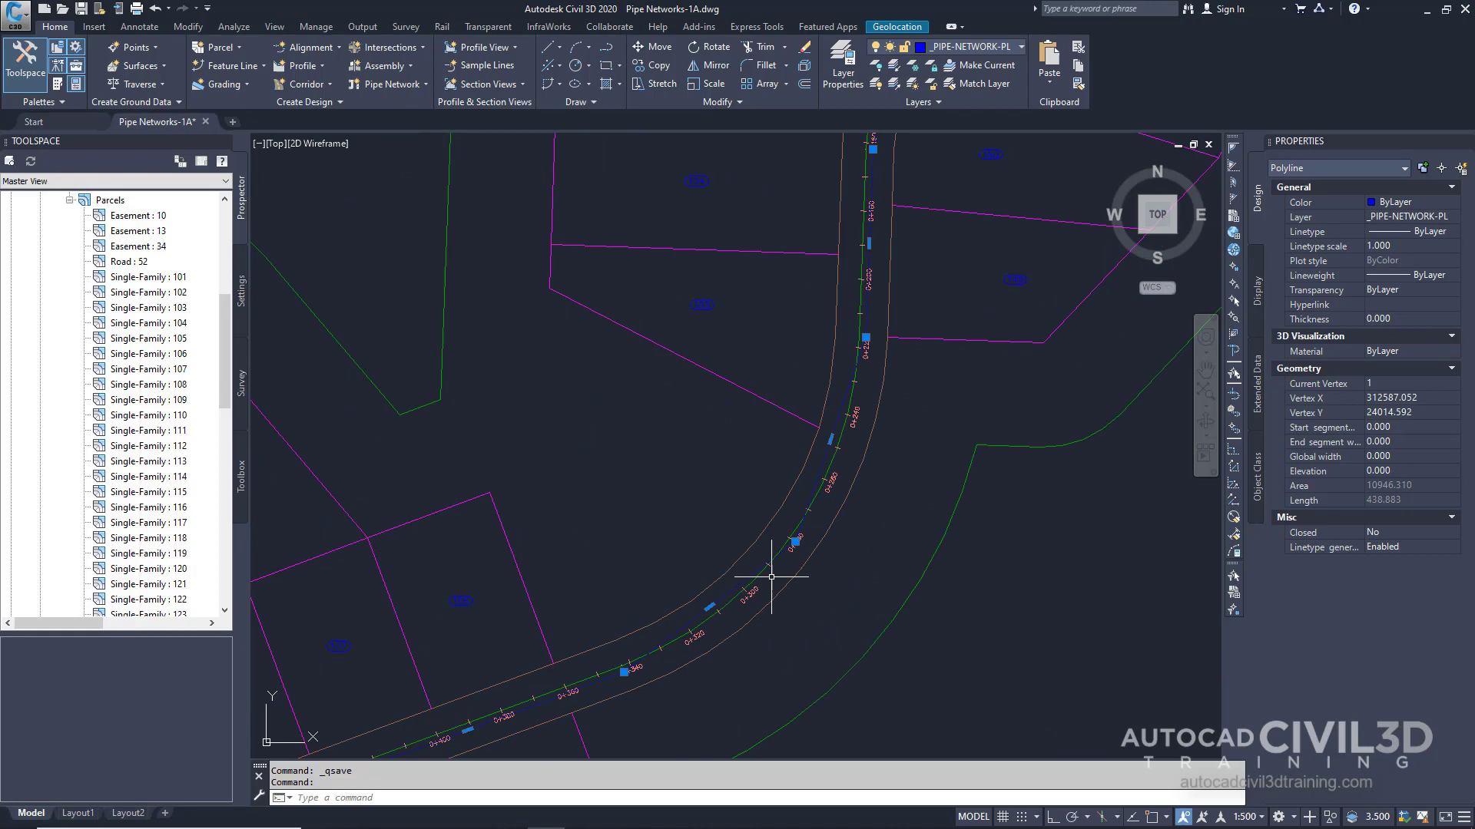
mouse_move(841, 439)
middle_mouse_down()
mouse_move(856, 445)
mouse_move(850, 586)
mouse_move(843, 422)
mouse_move(872, 382)
mouse_move(858, 403)
middle_mouse_up()
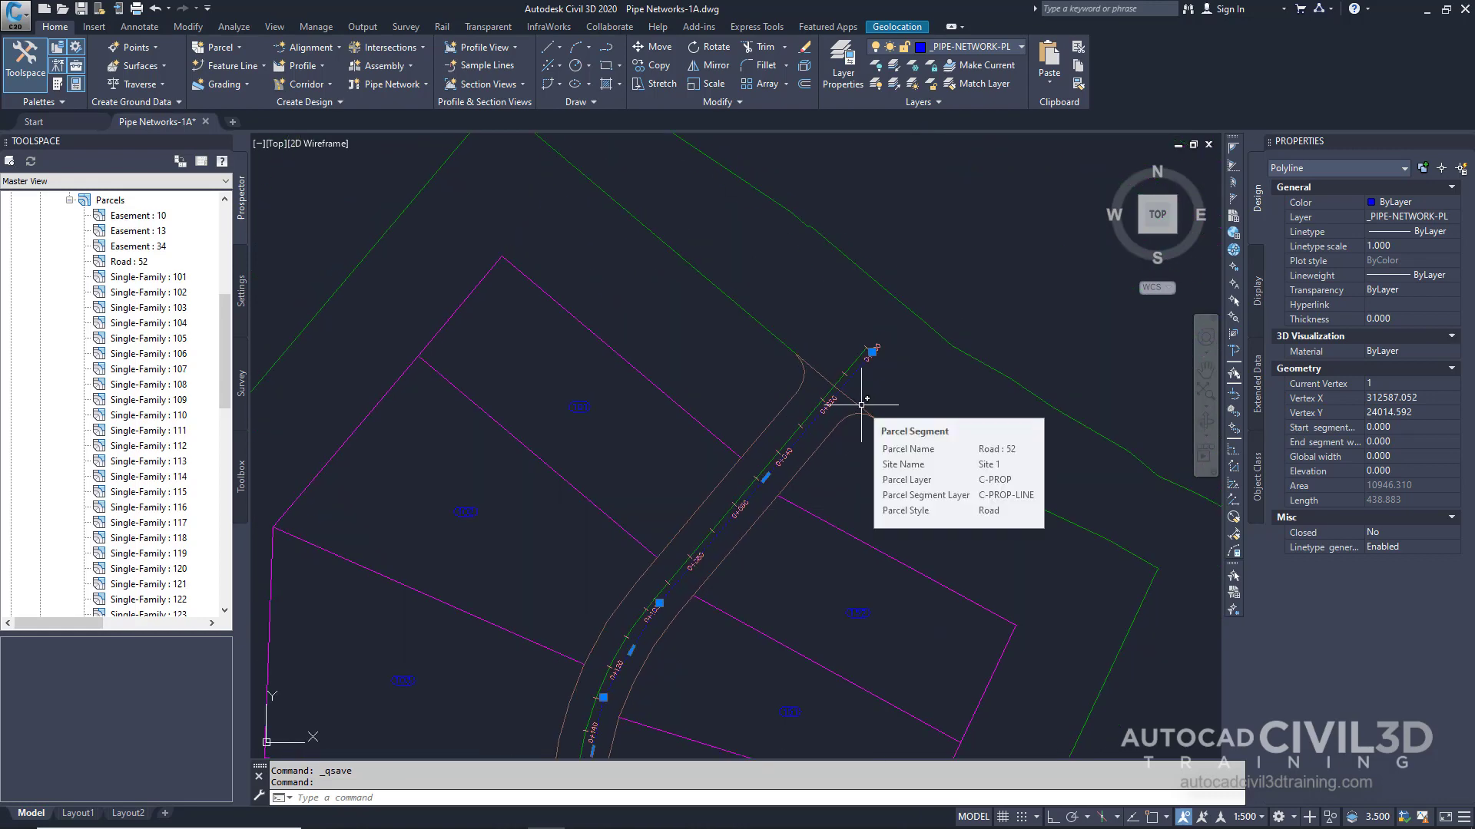
mouse_move(807, 504)
middle_mouse_down()
mouse_move(808, 445)
mouse_move(849, 349)
middle_mouse_up()
scroll(808, 445, "down", 4)
scroll(850, 349, "down", 2)
middle_click_drag(814, 445, 867, 403)
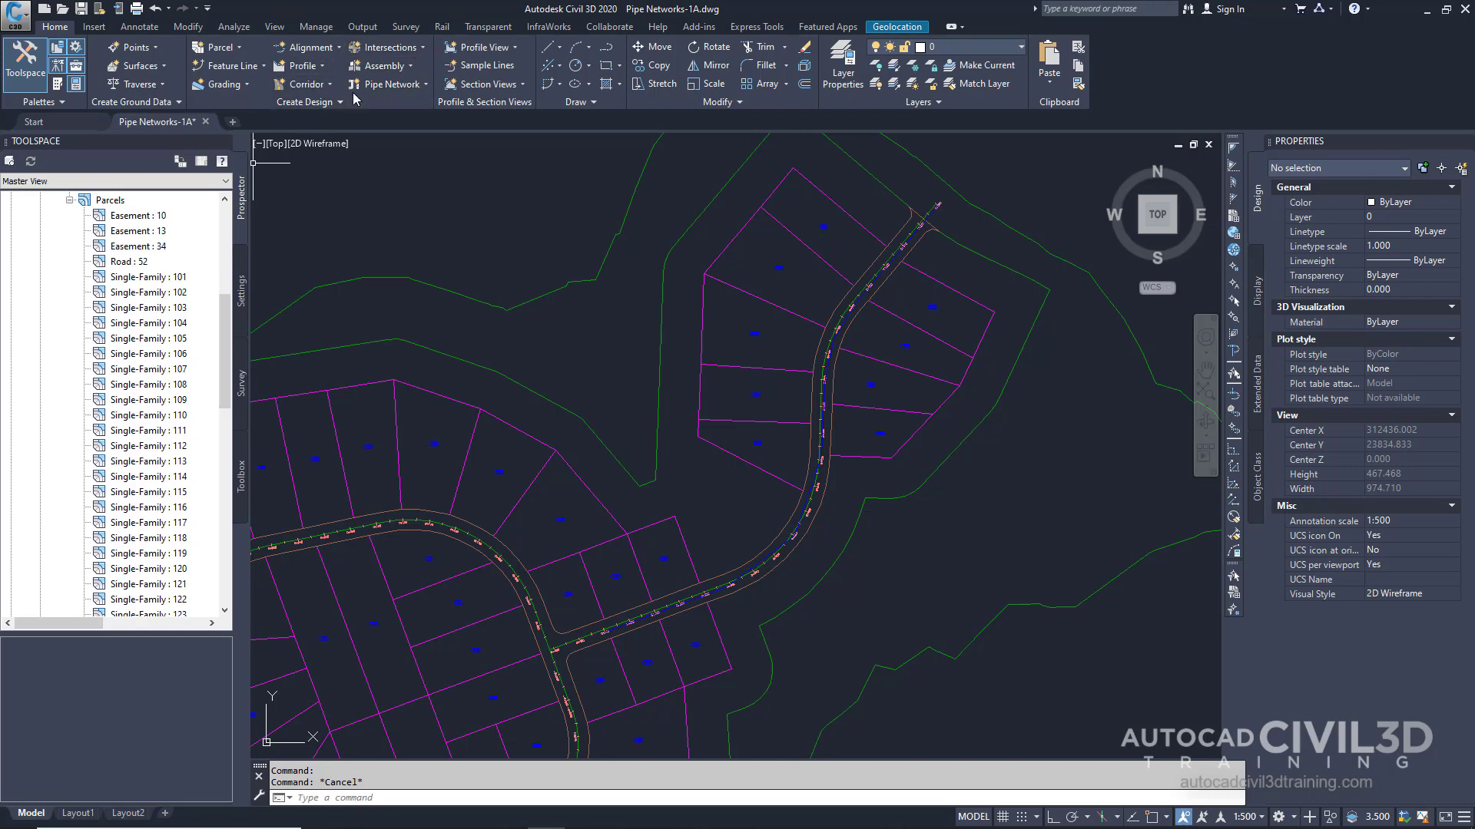
Step: Run Create Pipe Network from Object on the blue First Street polyline and accept its flow direction
left_click(427, 85)
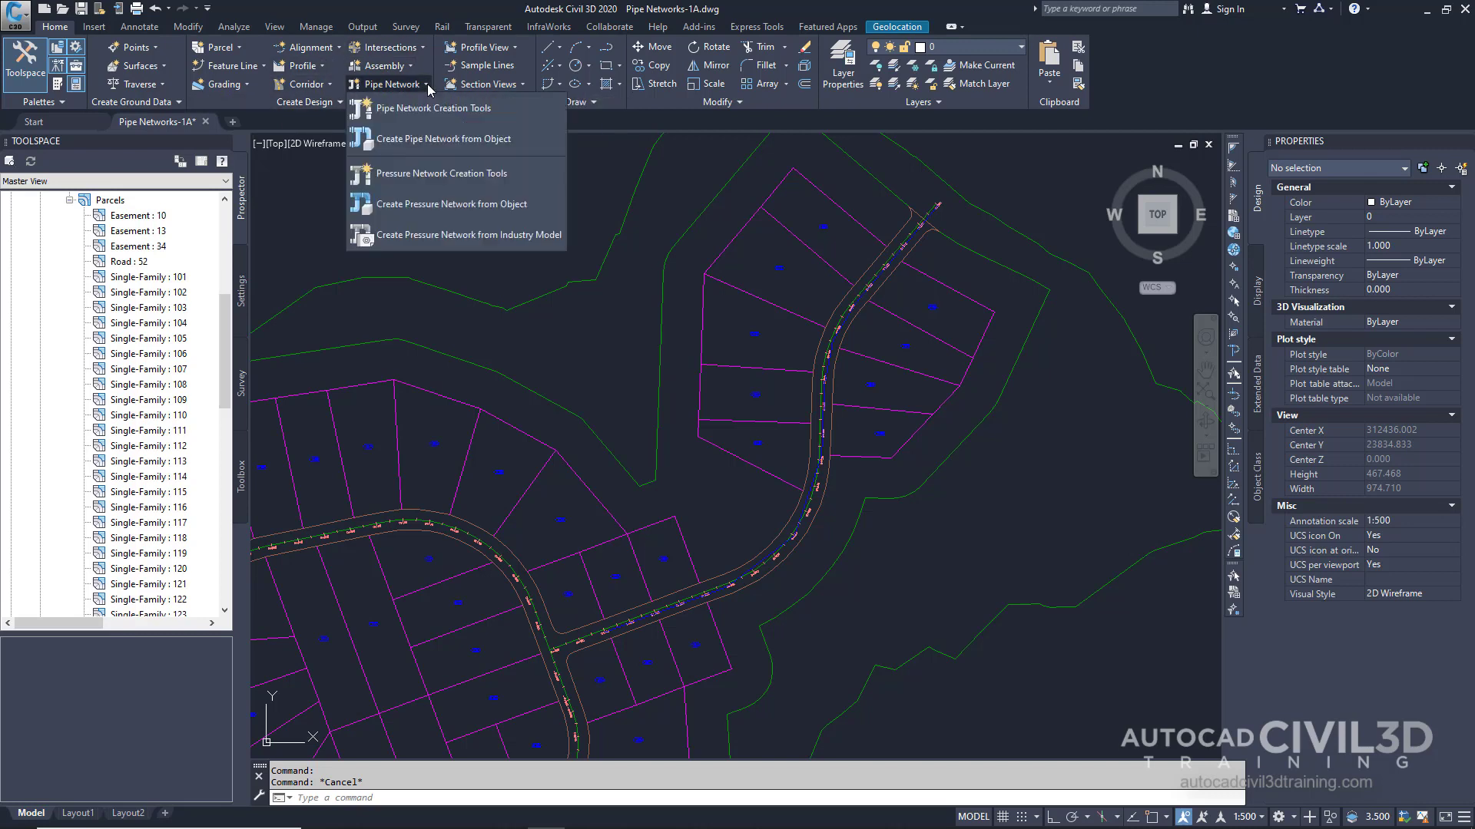
left_click(514, 141)
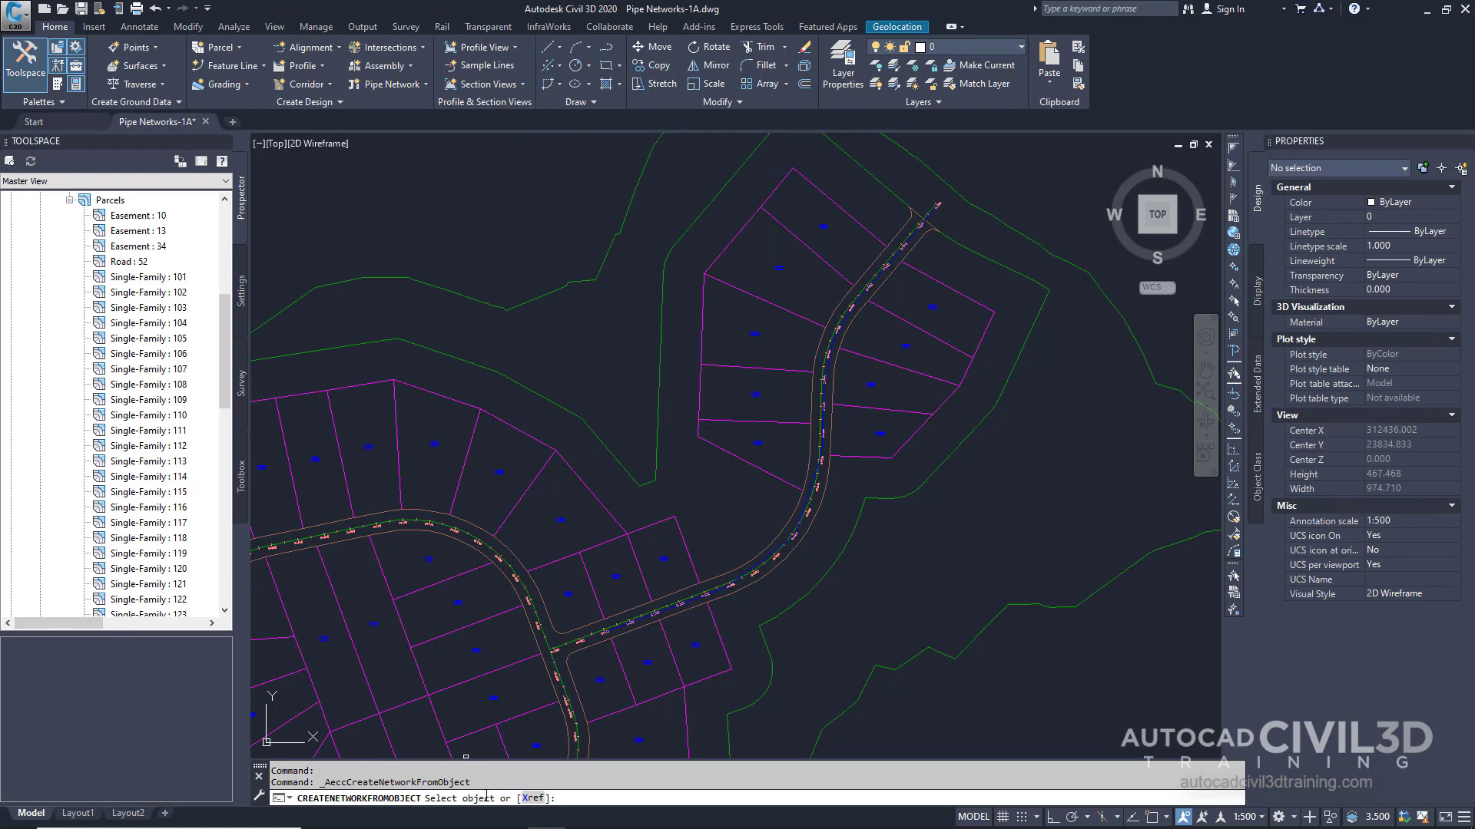
scroll(641, 645, "up", 5)
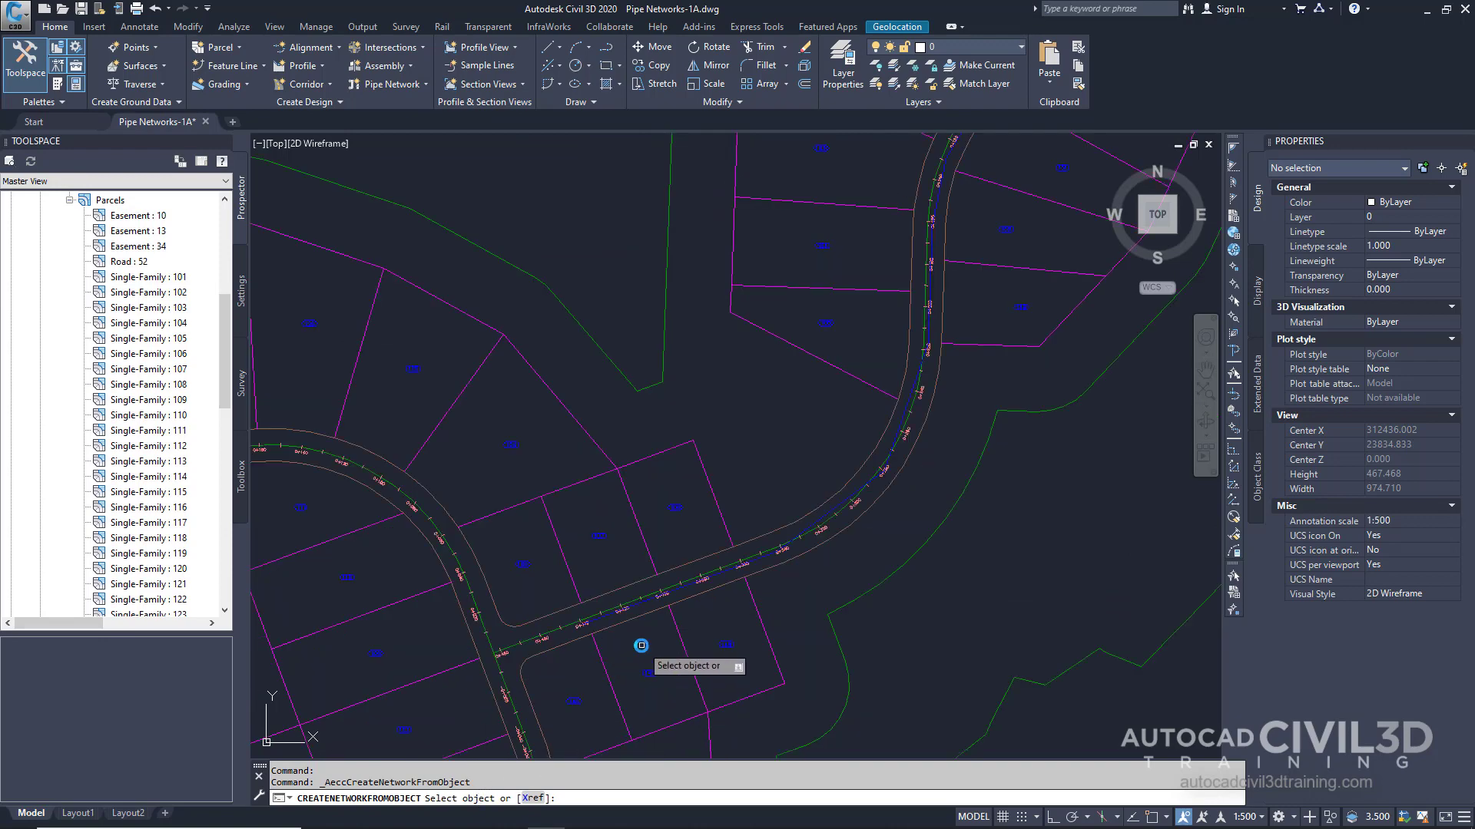
scroll(643, 607, "up", 4)
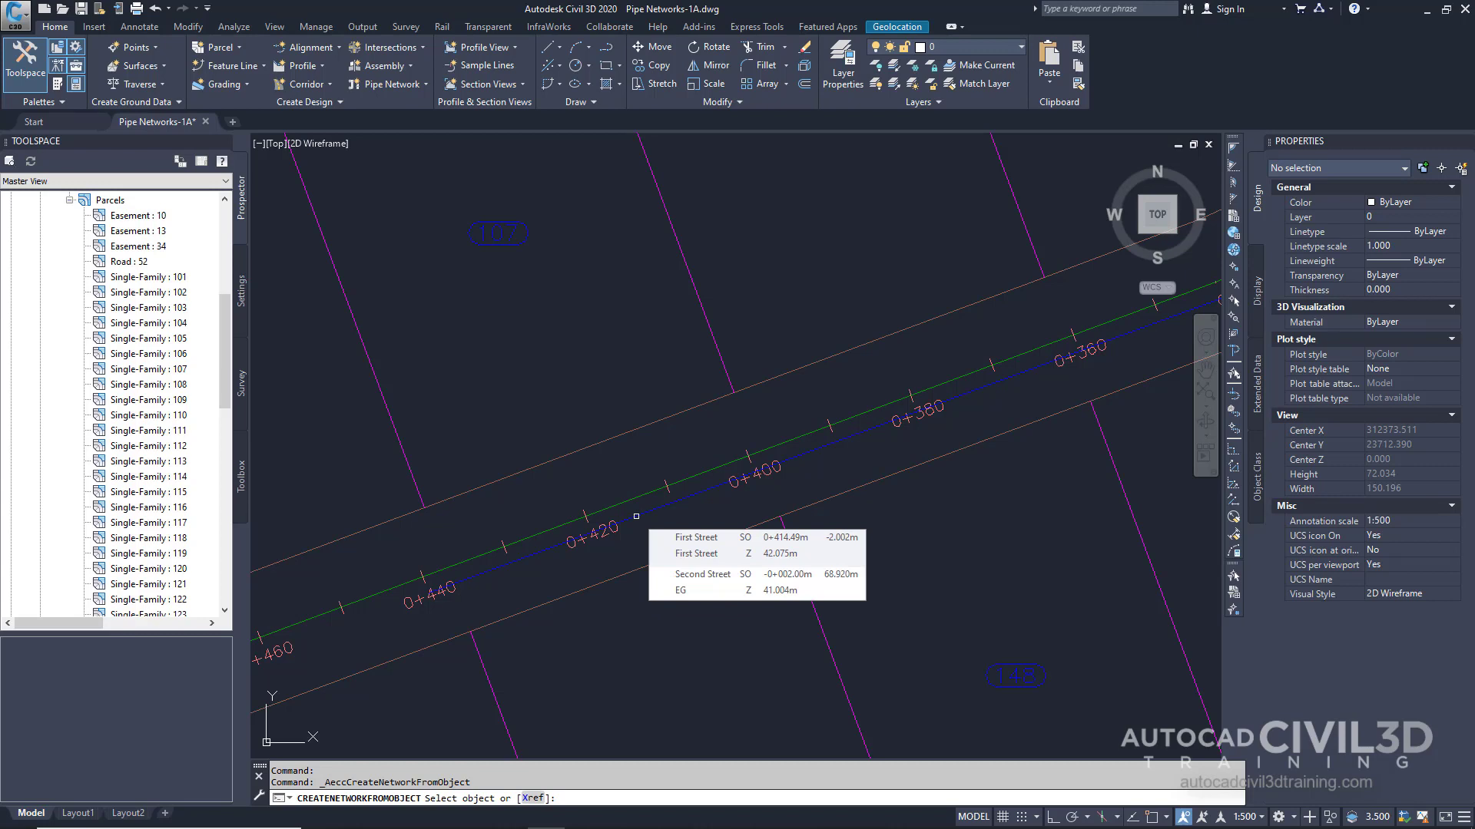
left_click(636, 516)
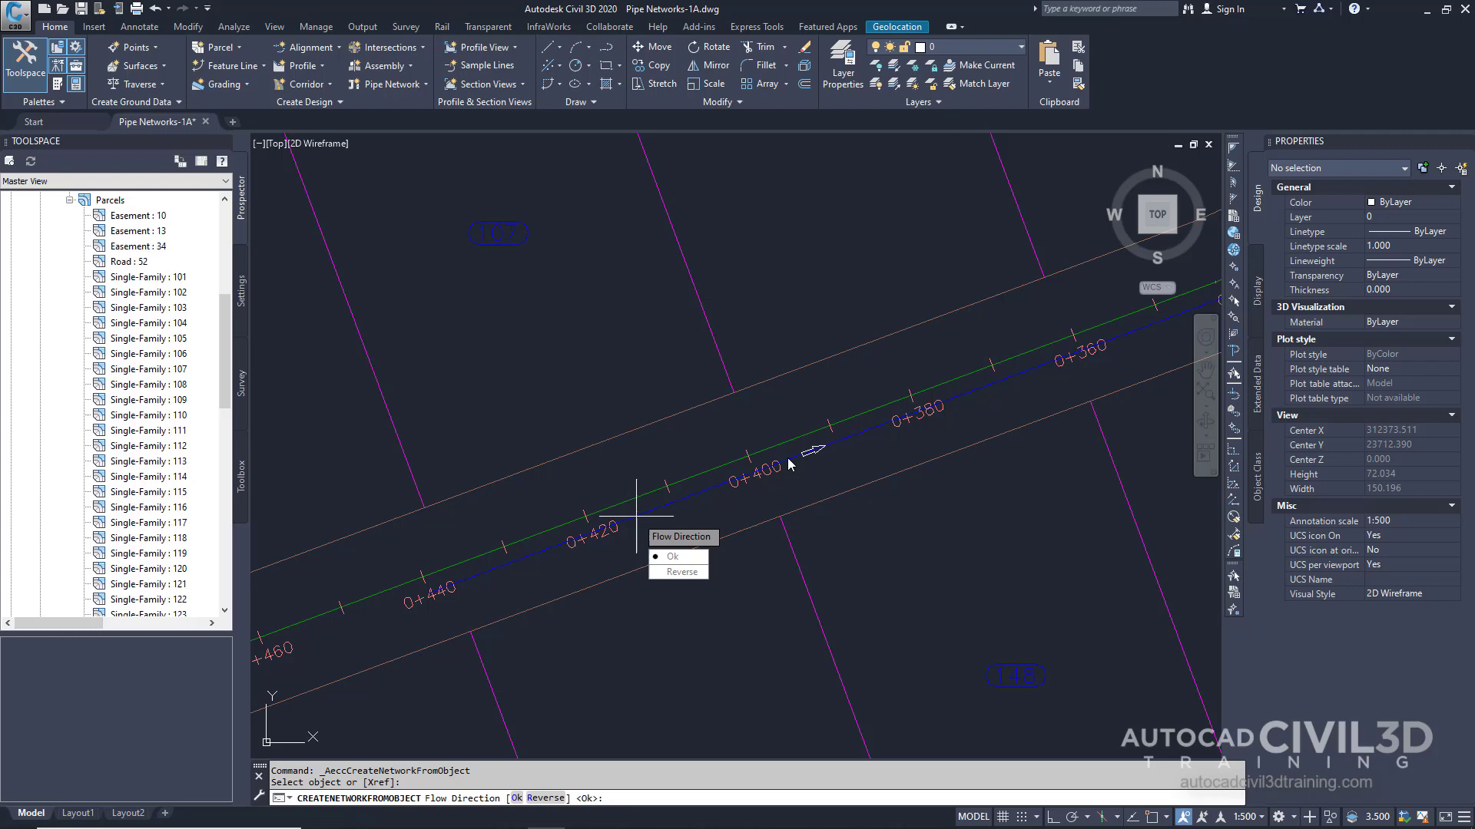
key("Return")
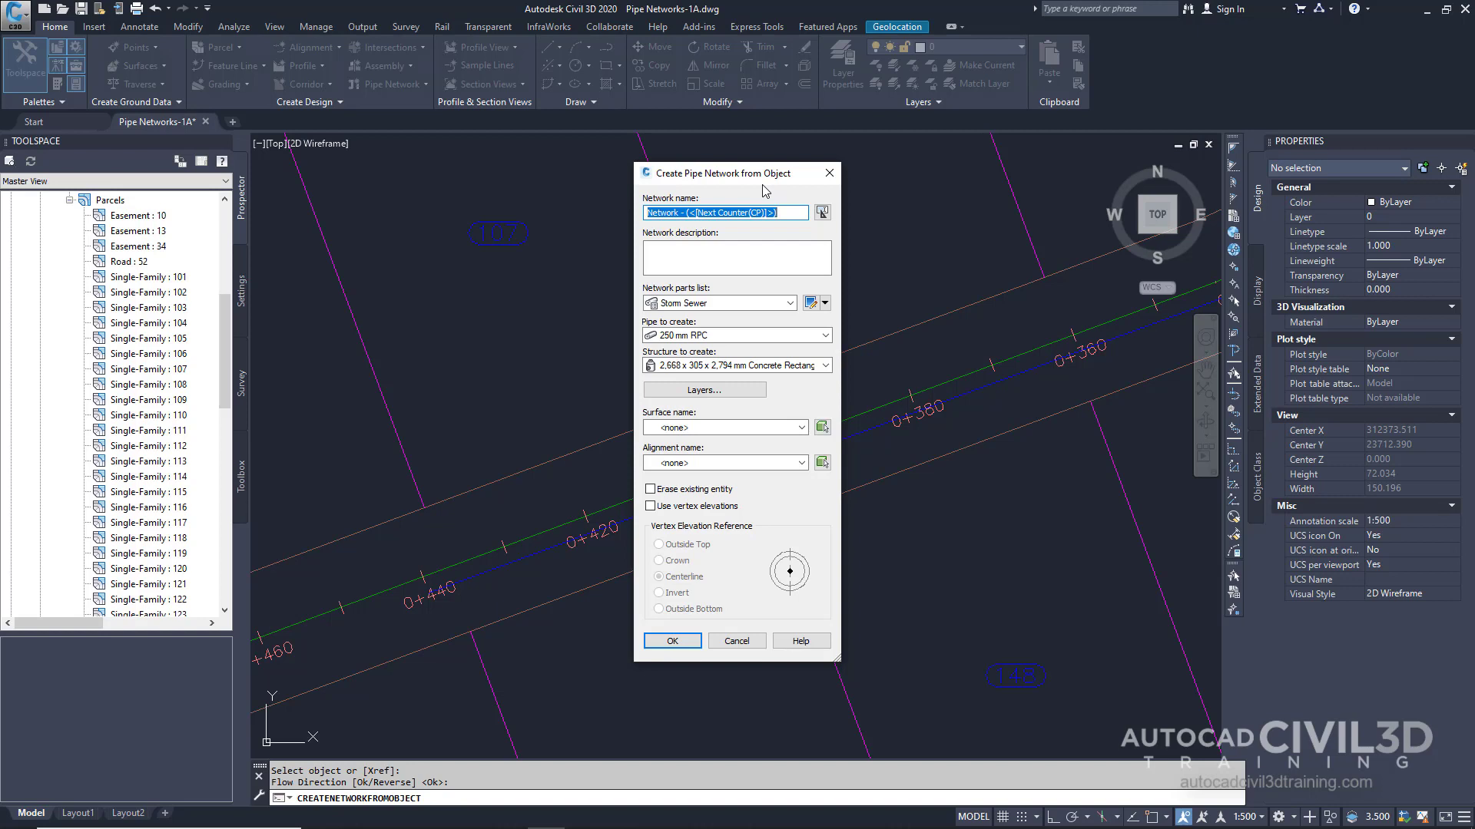
Step: Name the pipe network 'Storm Sewer Network'
type("Stomr")
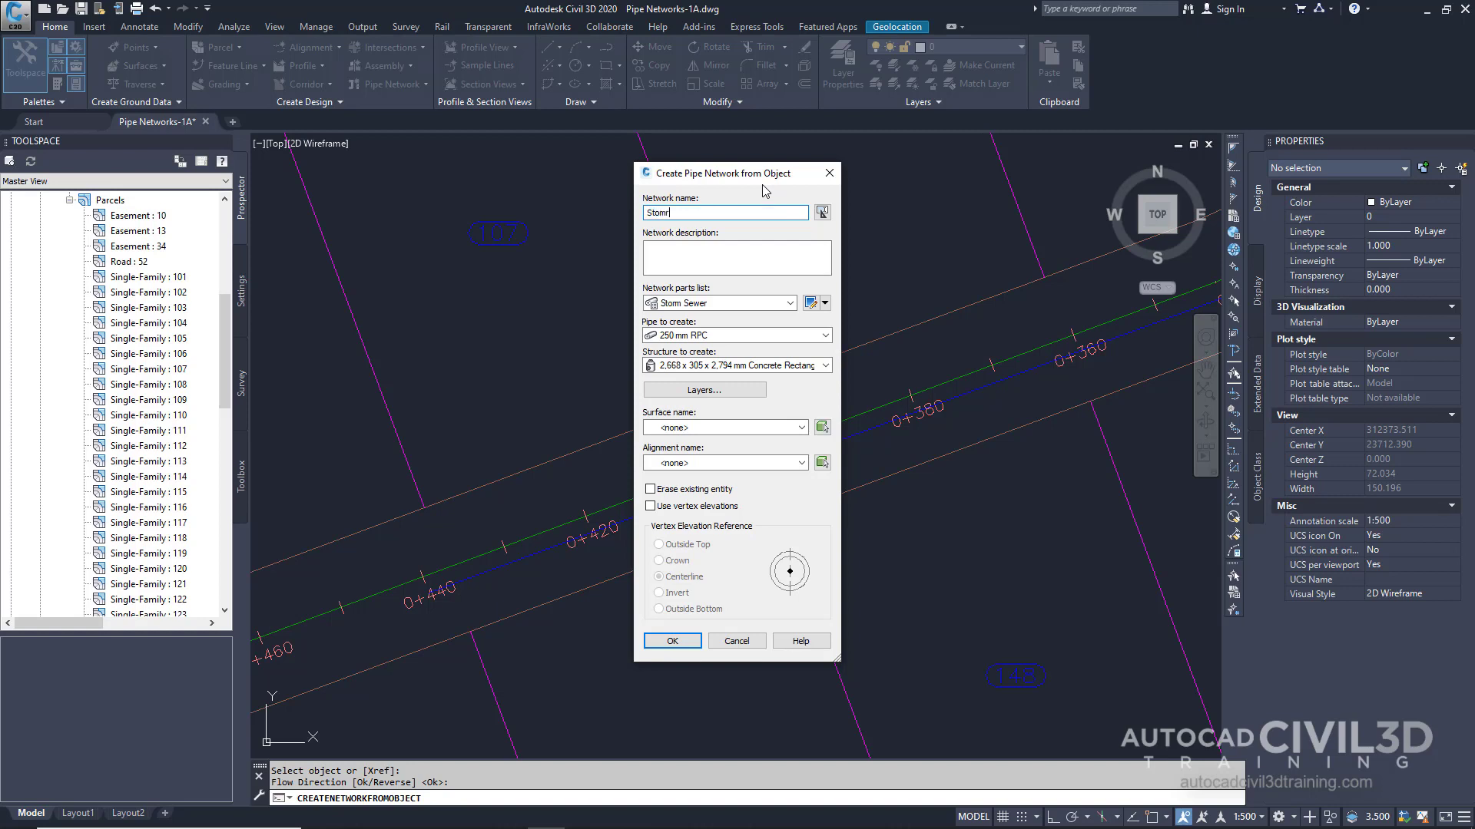
key("BackSpace")
key("BackSpace")
key("BackSpace")
type("rm Sewer Network")
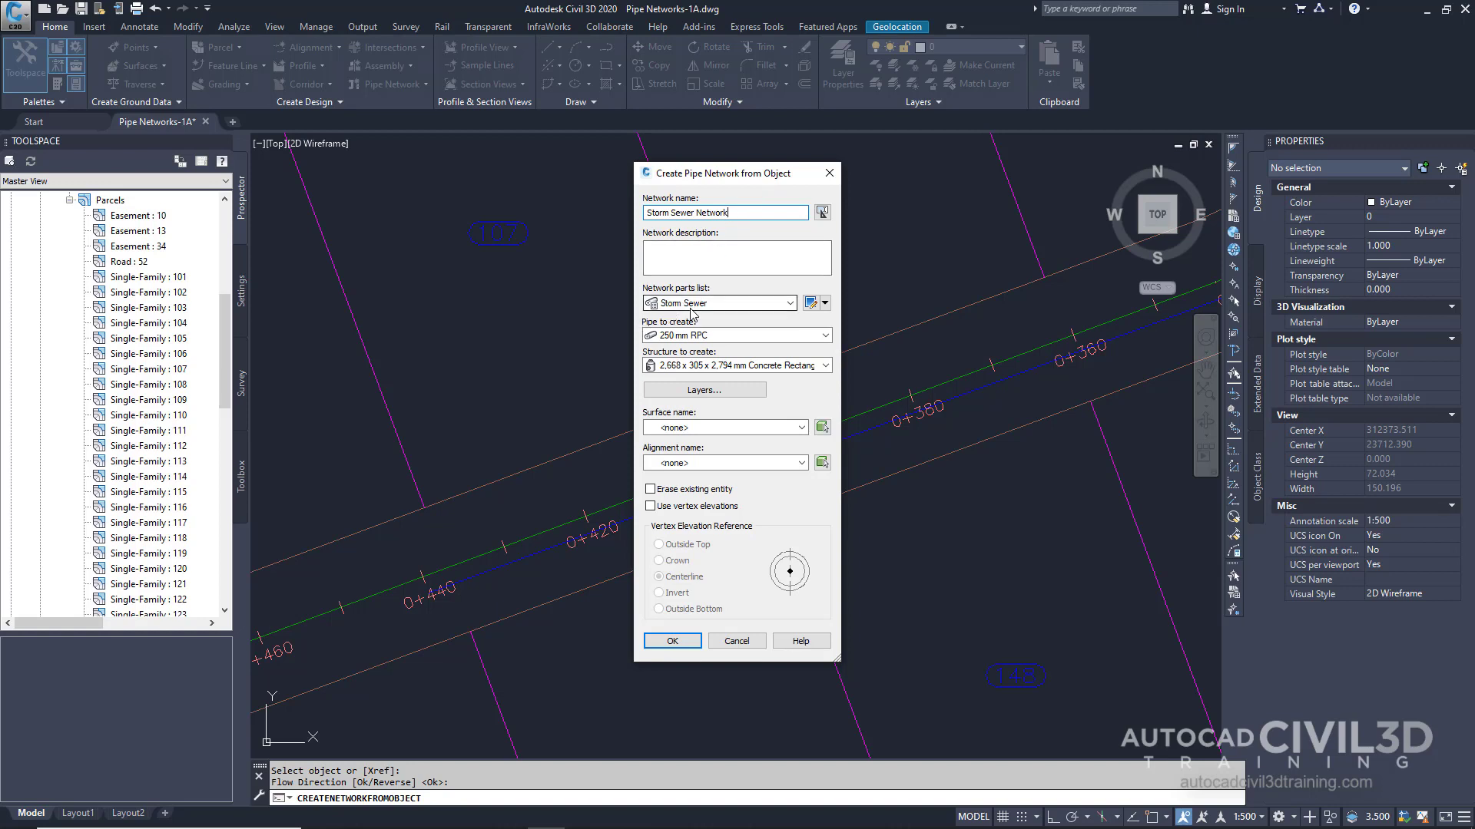
Step: Choose Storm Sewer as the network parts list
left_click(789, 303)
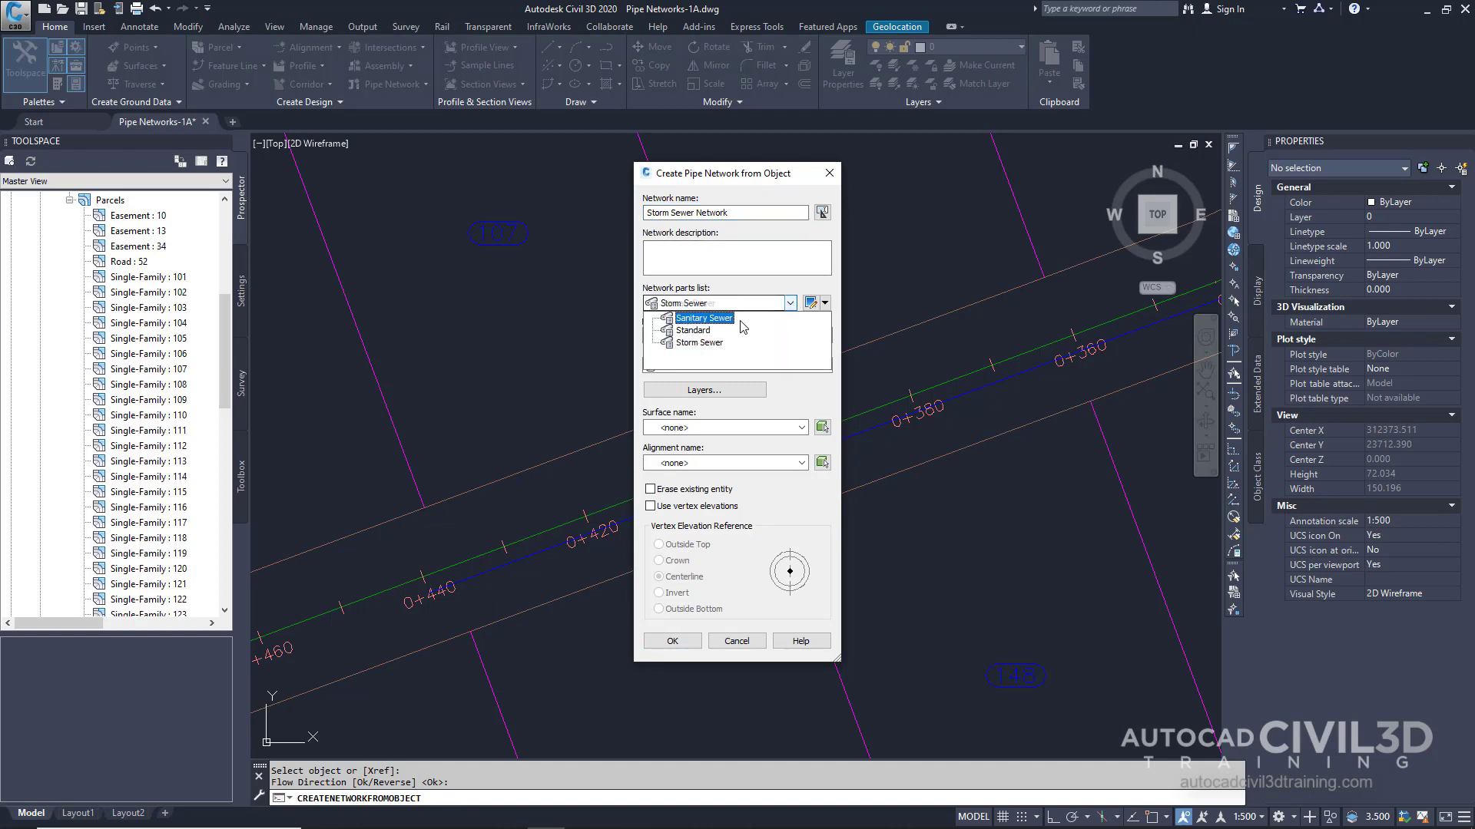
left_click(704, 318)
left_click(710, 303)
left_click(695, 331)
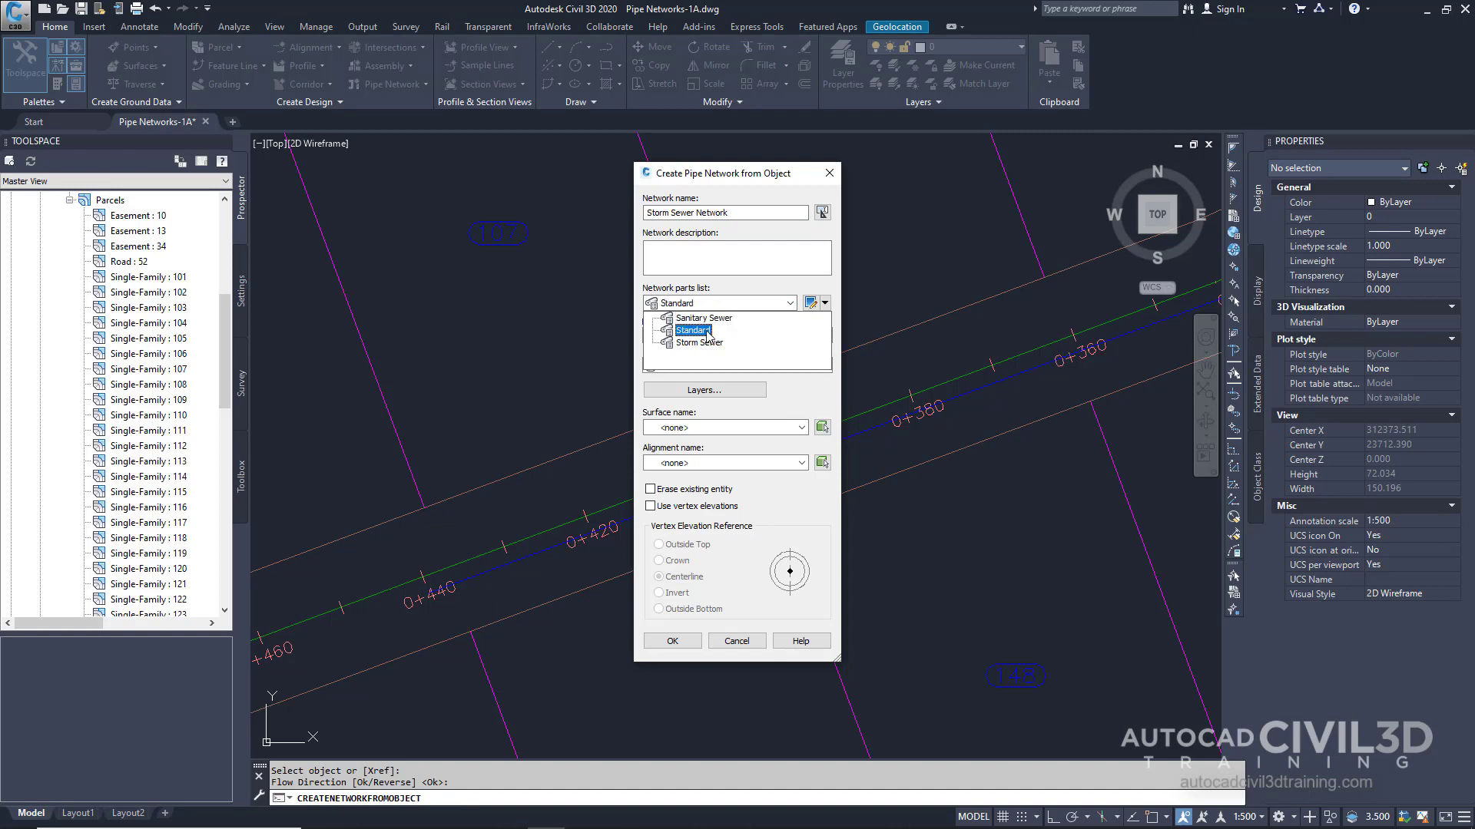
left_click(704, 320)
left_click(713, 343)
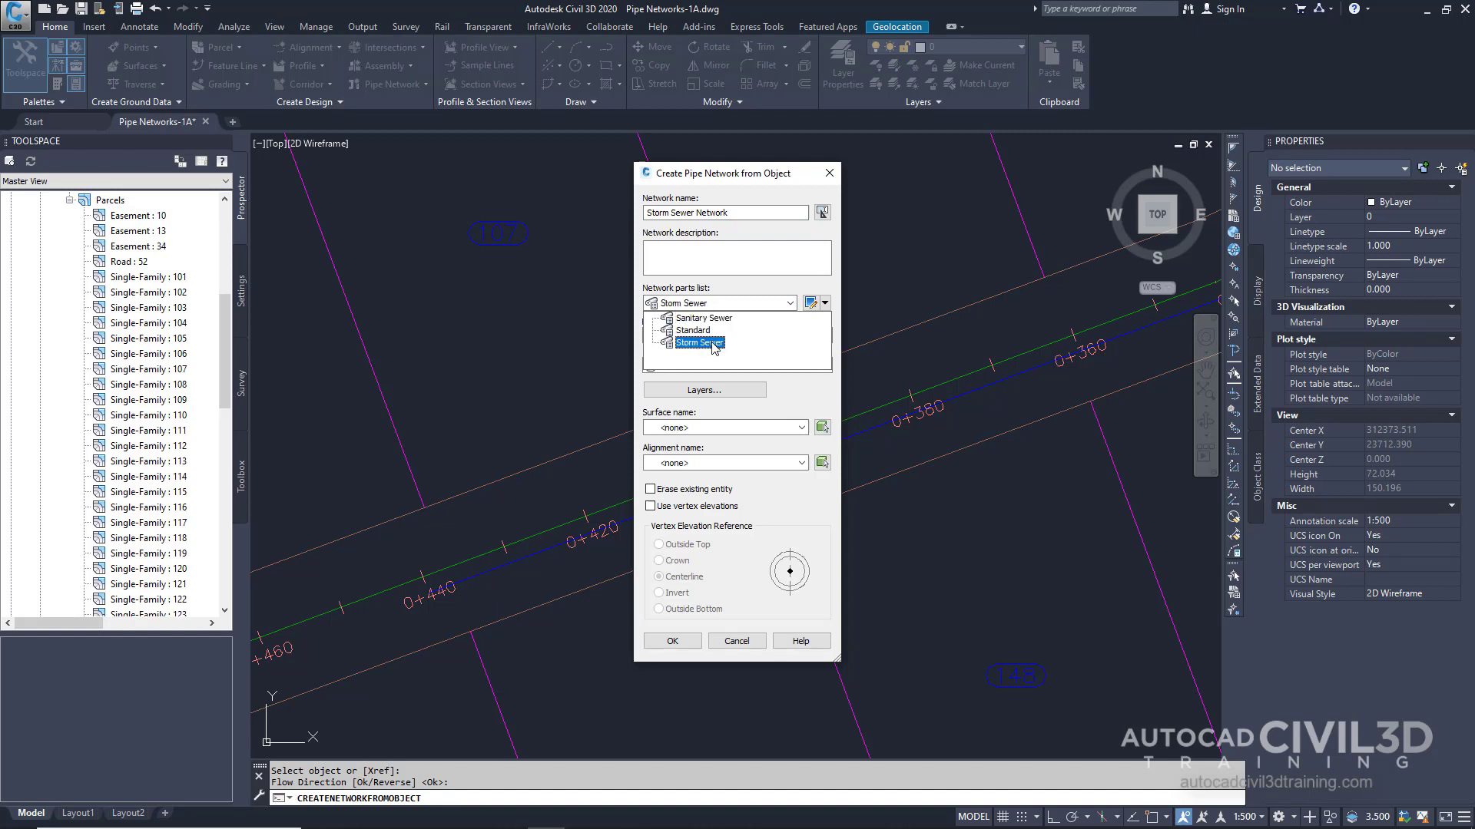
left_click(712, 343)
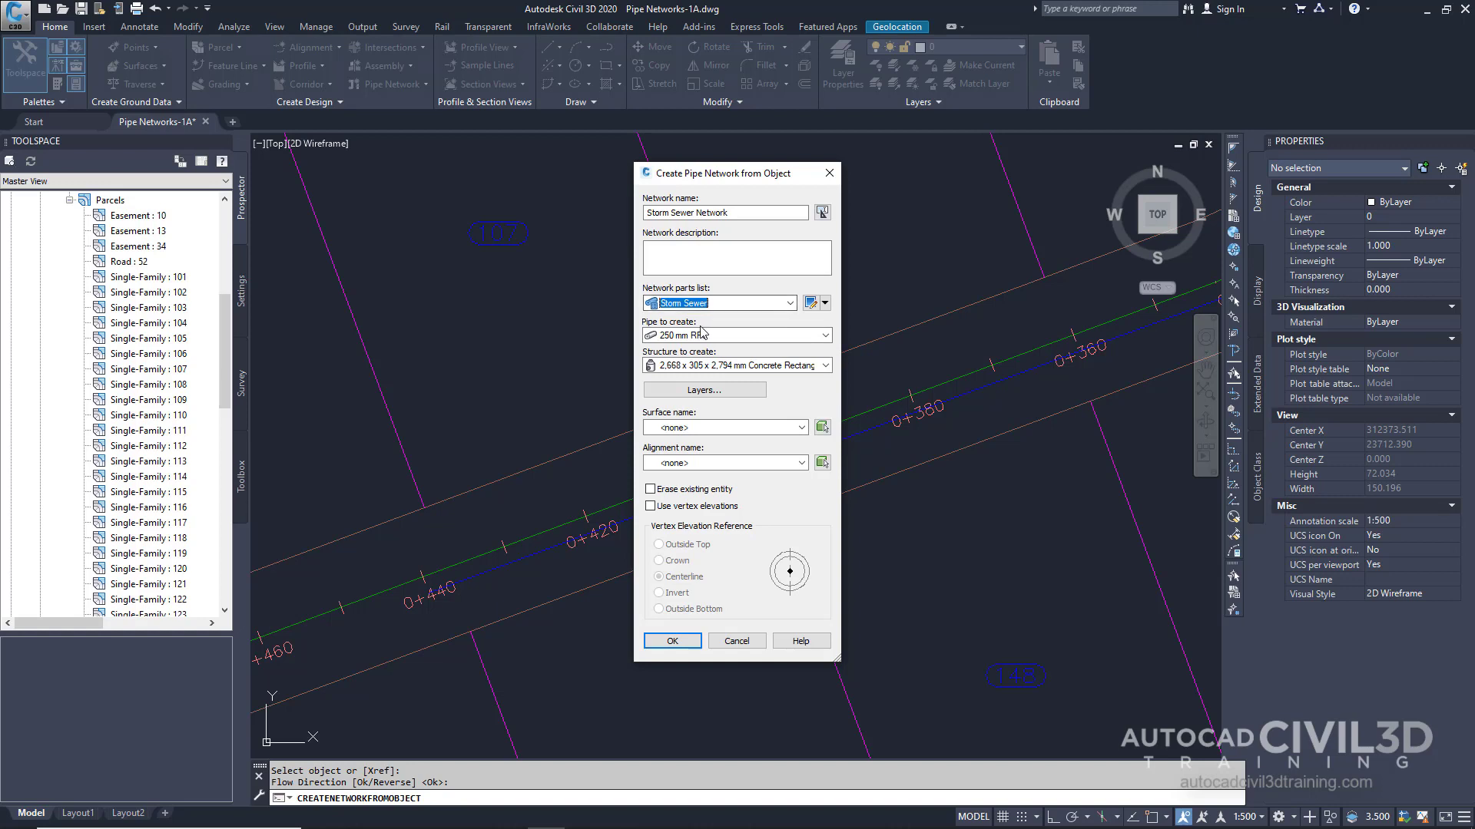
Step: Set the pipe to 450 mm RPC and the structure to Concentric Cylindrical 1,500 dia
left_click(722, 335)
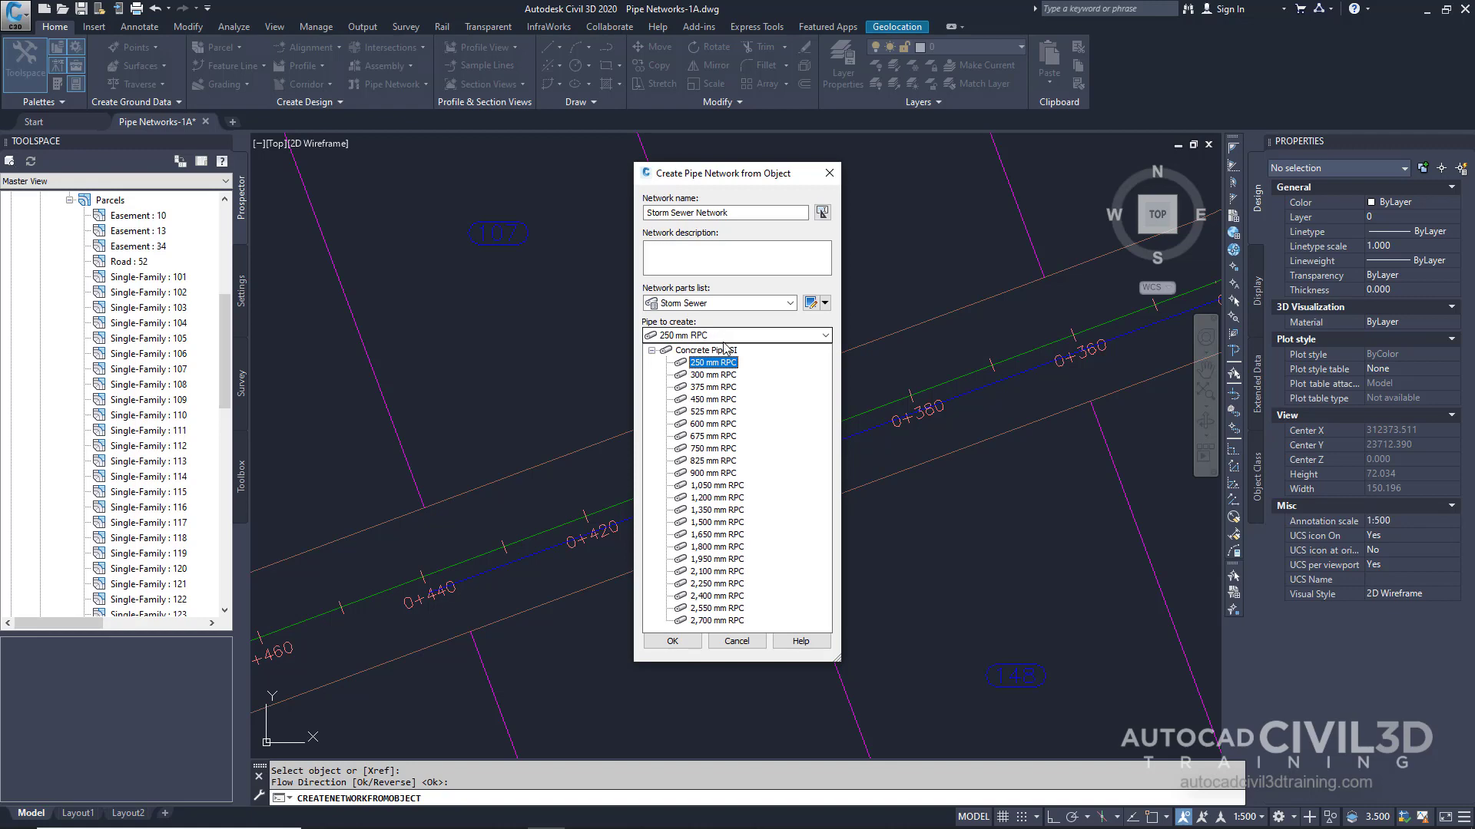
left_click(713, 399)
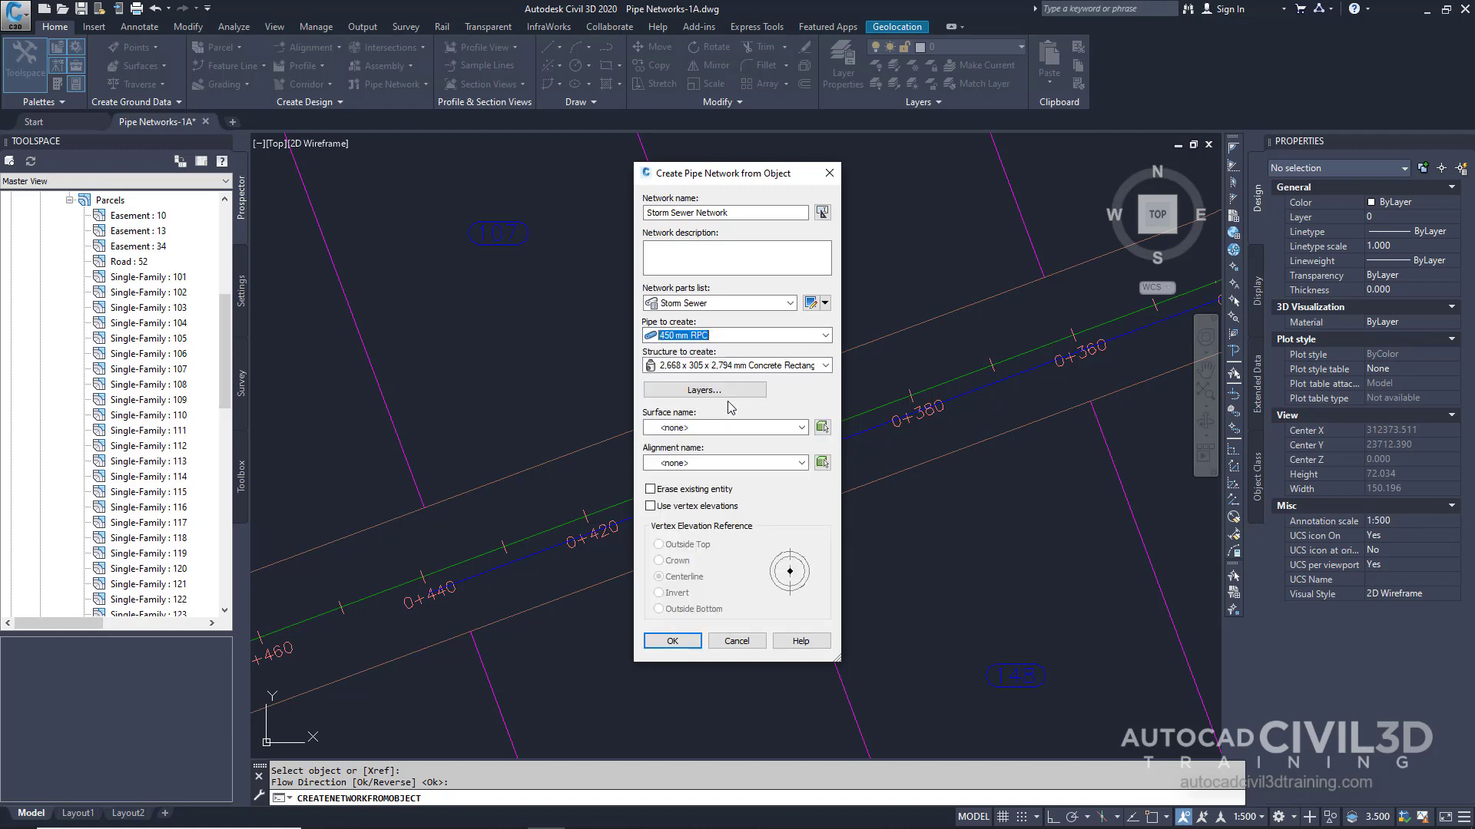
left_click(826, 366)
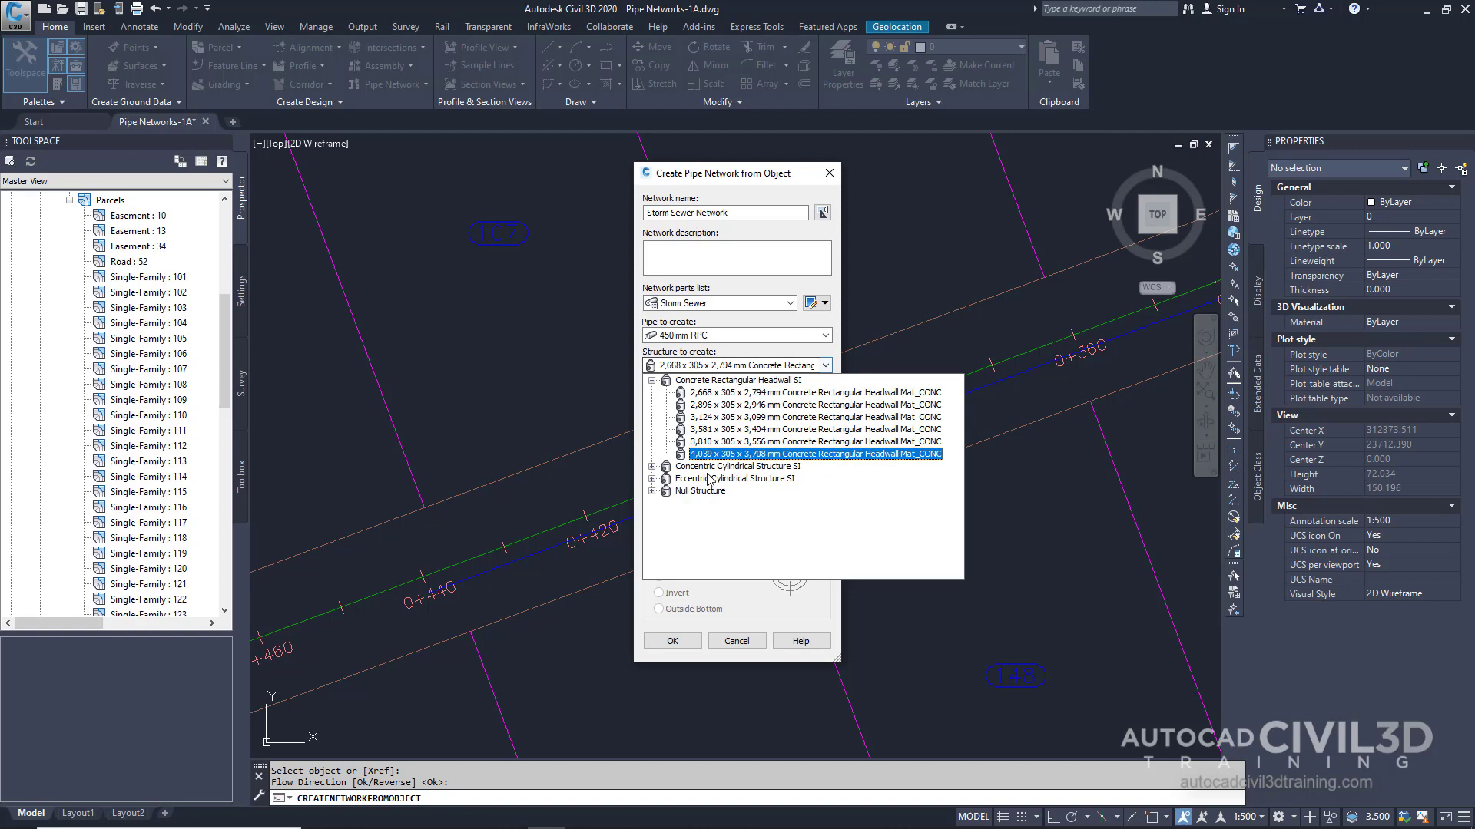
left_click(651, 466)
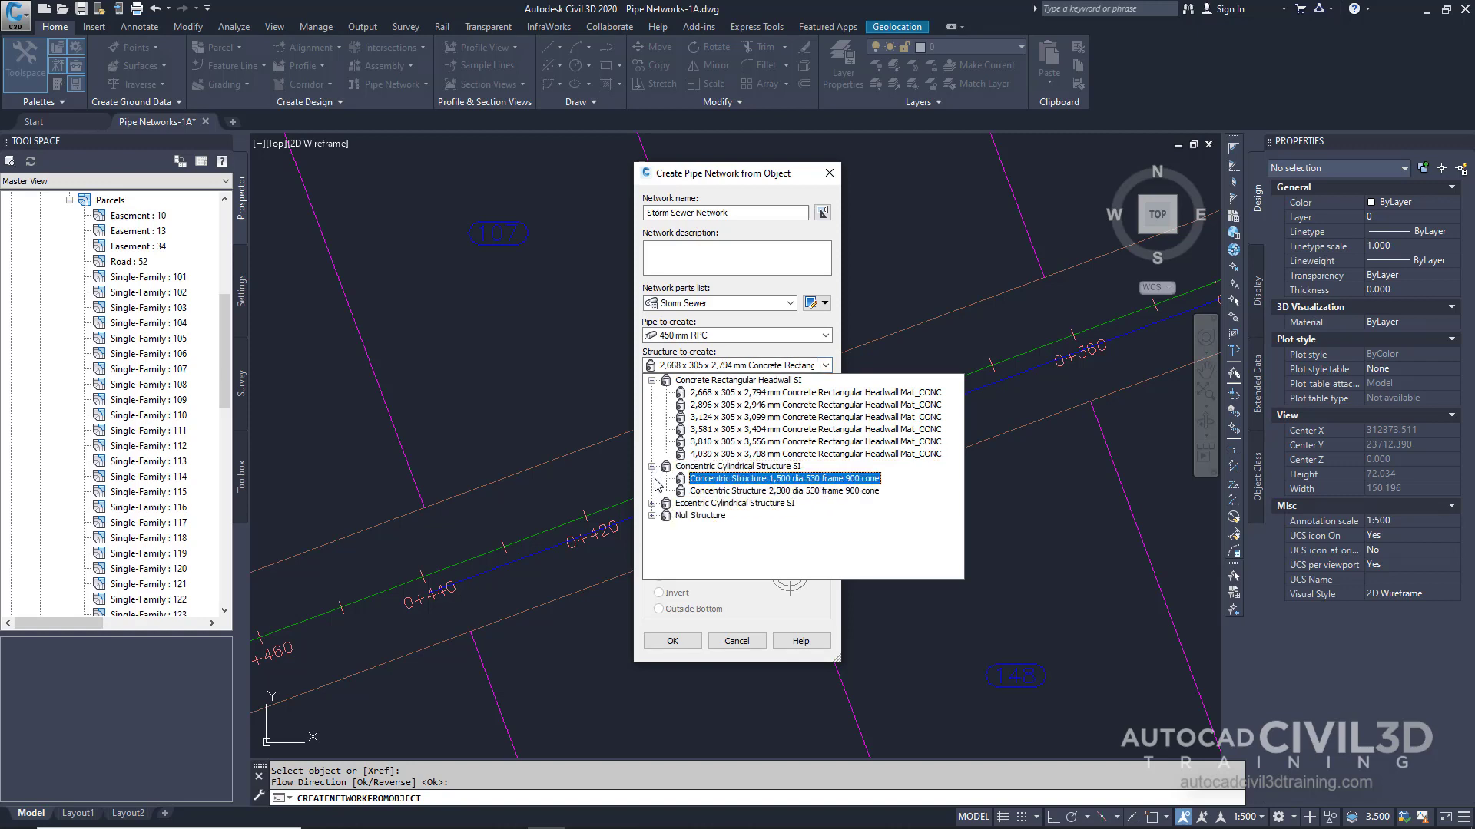
left_click(726, 479)
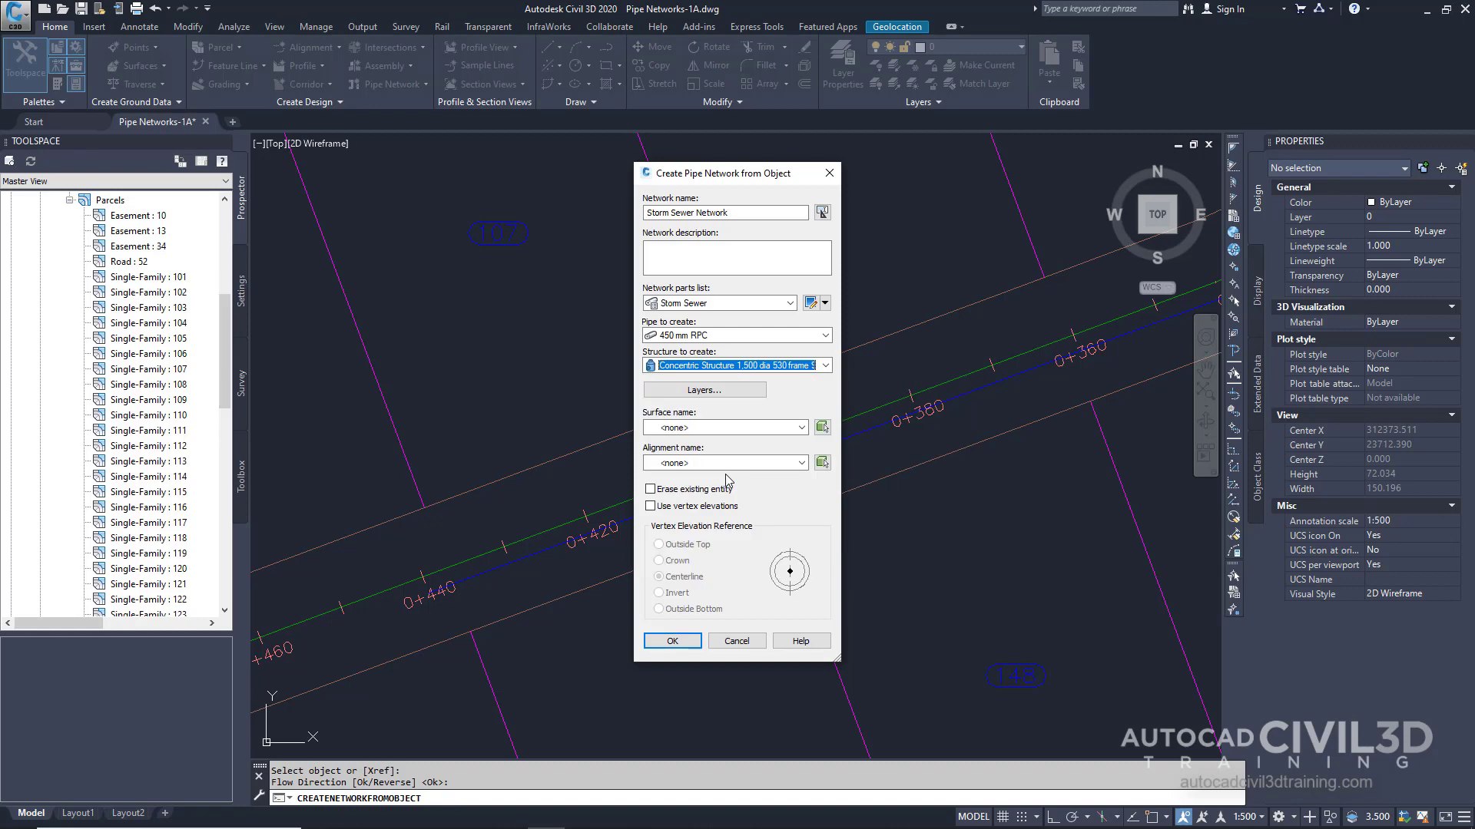
Step: Reference the First Street surface and alignment, erase the source polyline, and create the network
left_click(708, 430)
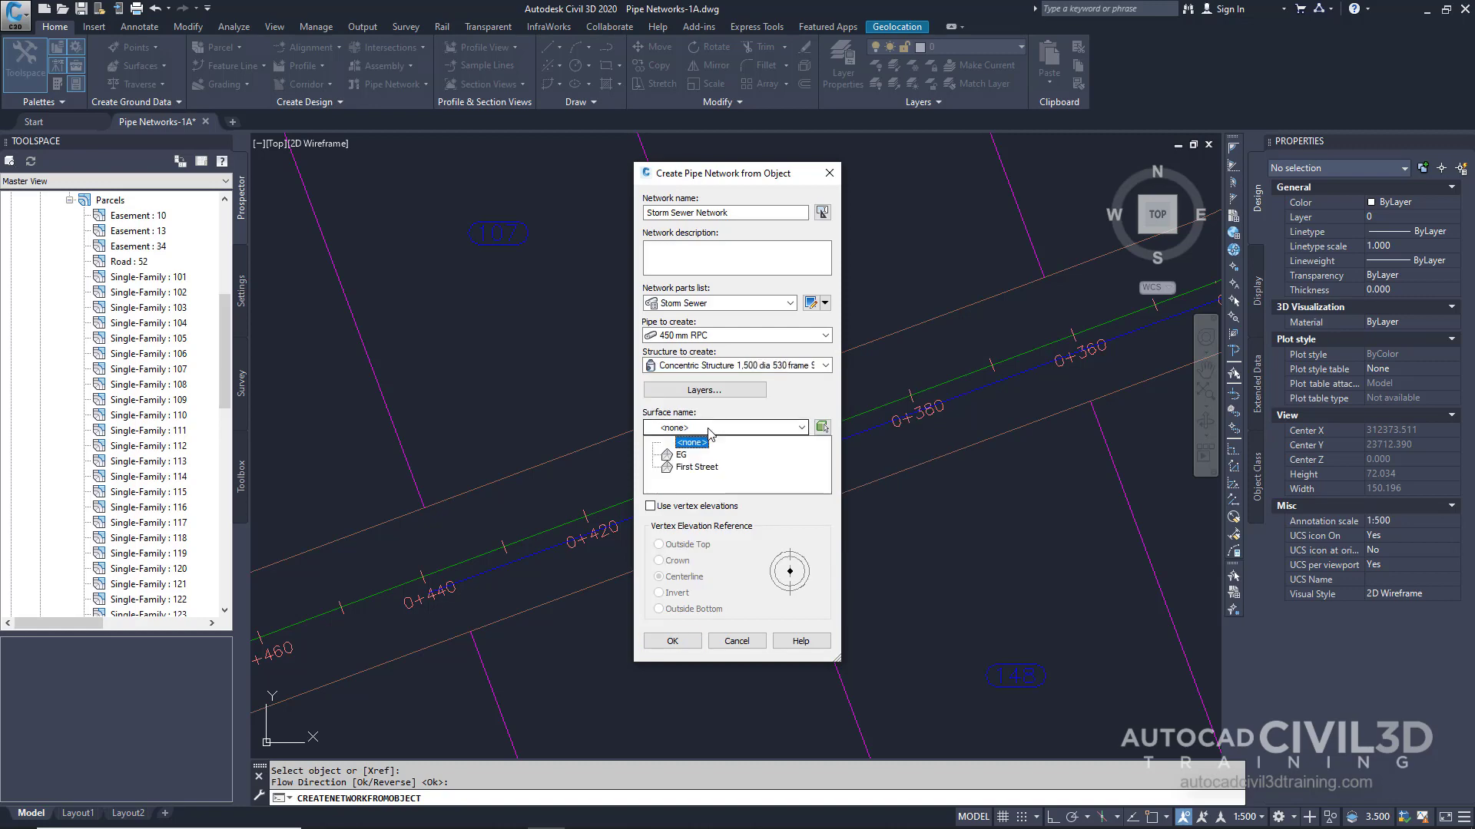
left_click(705, 467)
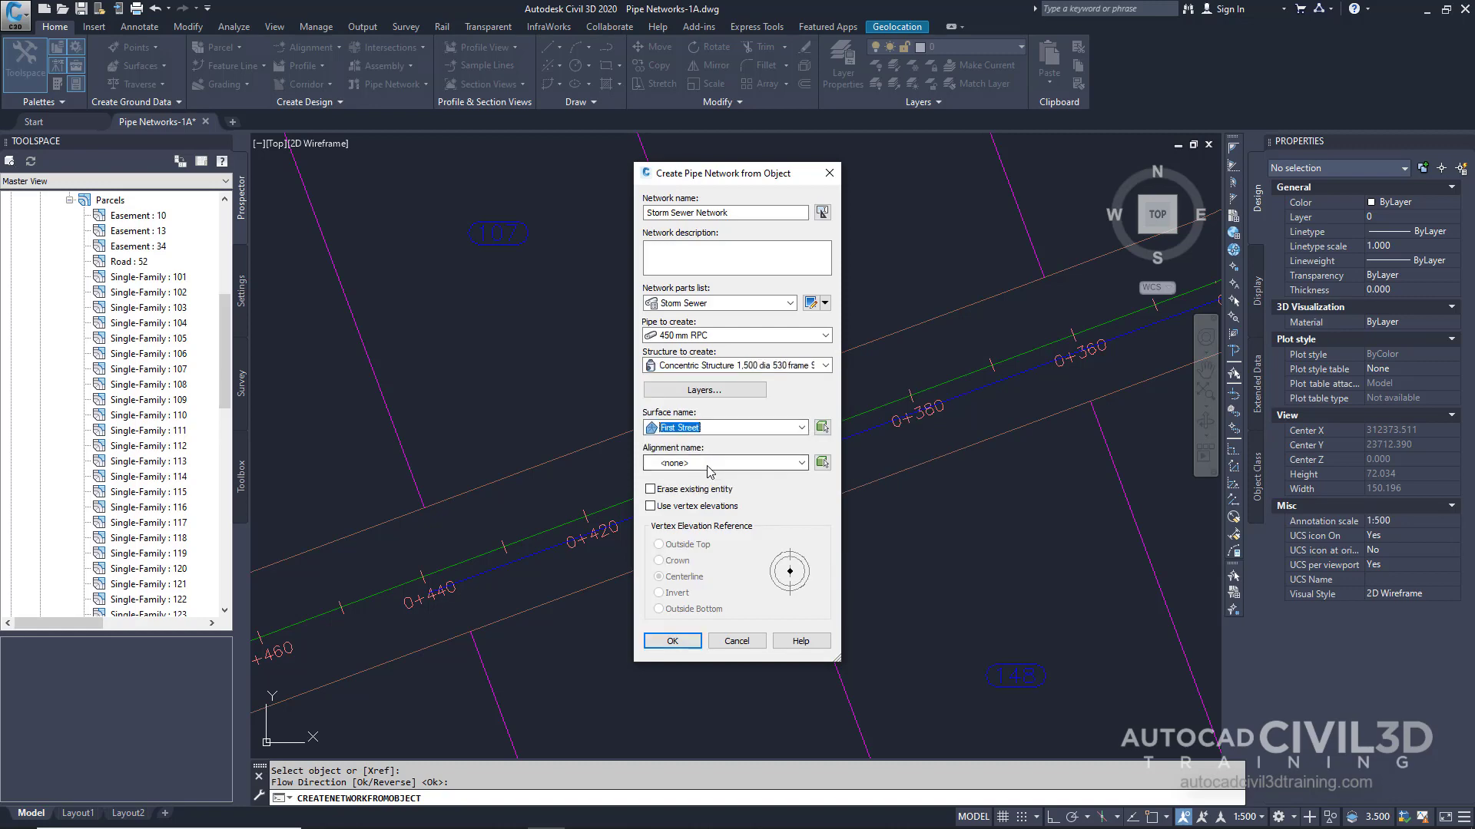
left_click(708, 465)
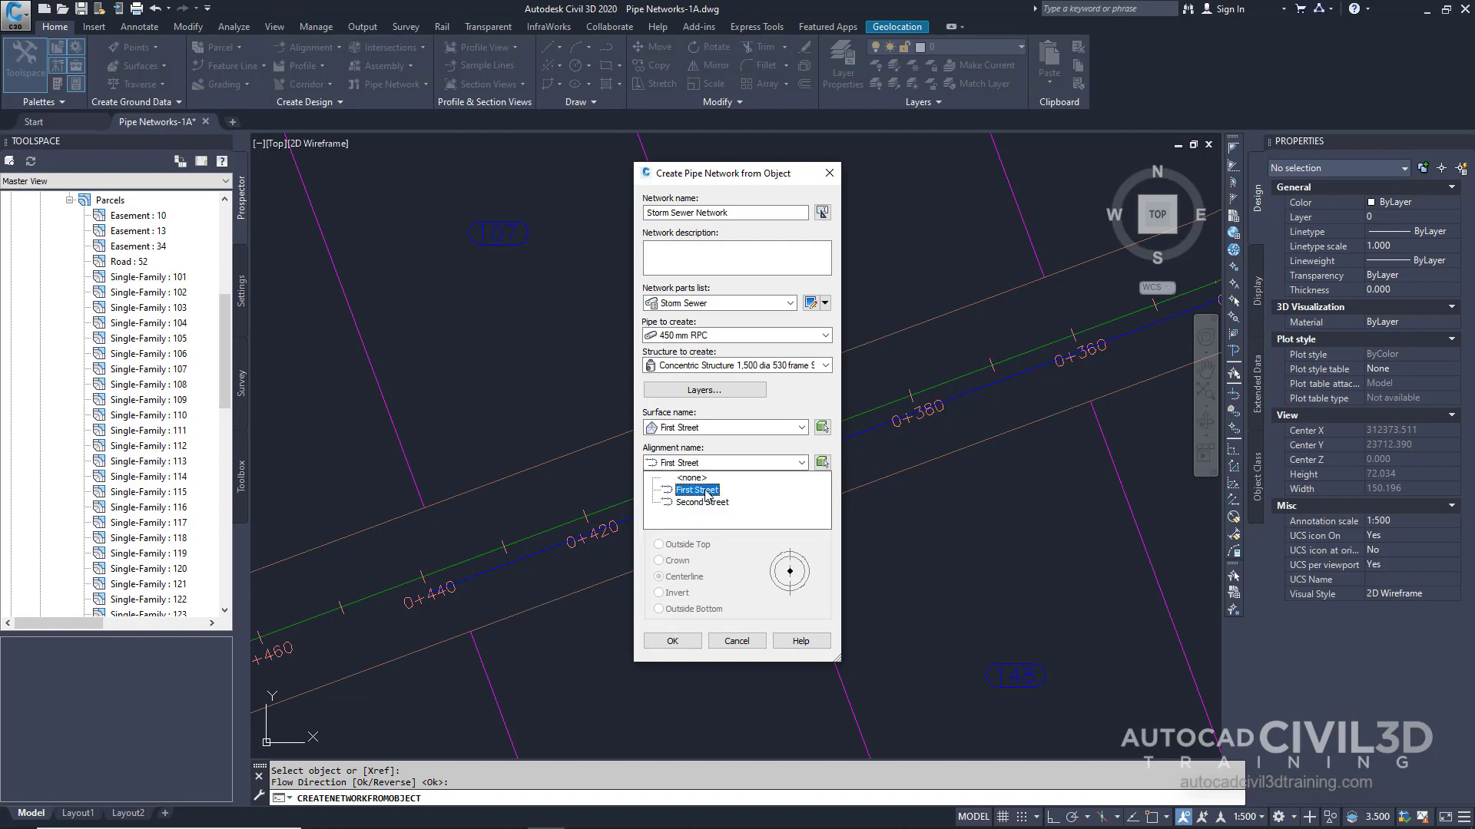
left_click(706, 493)
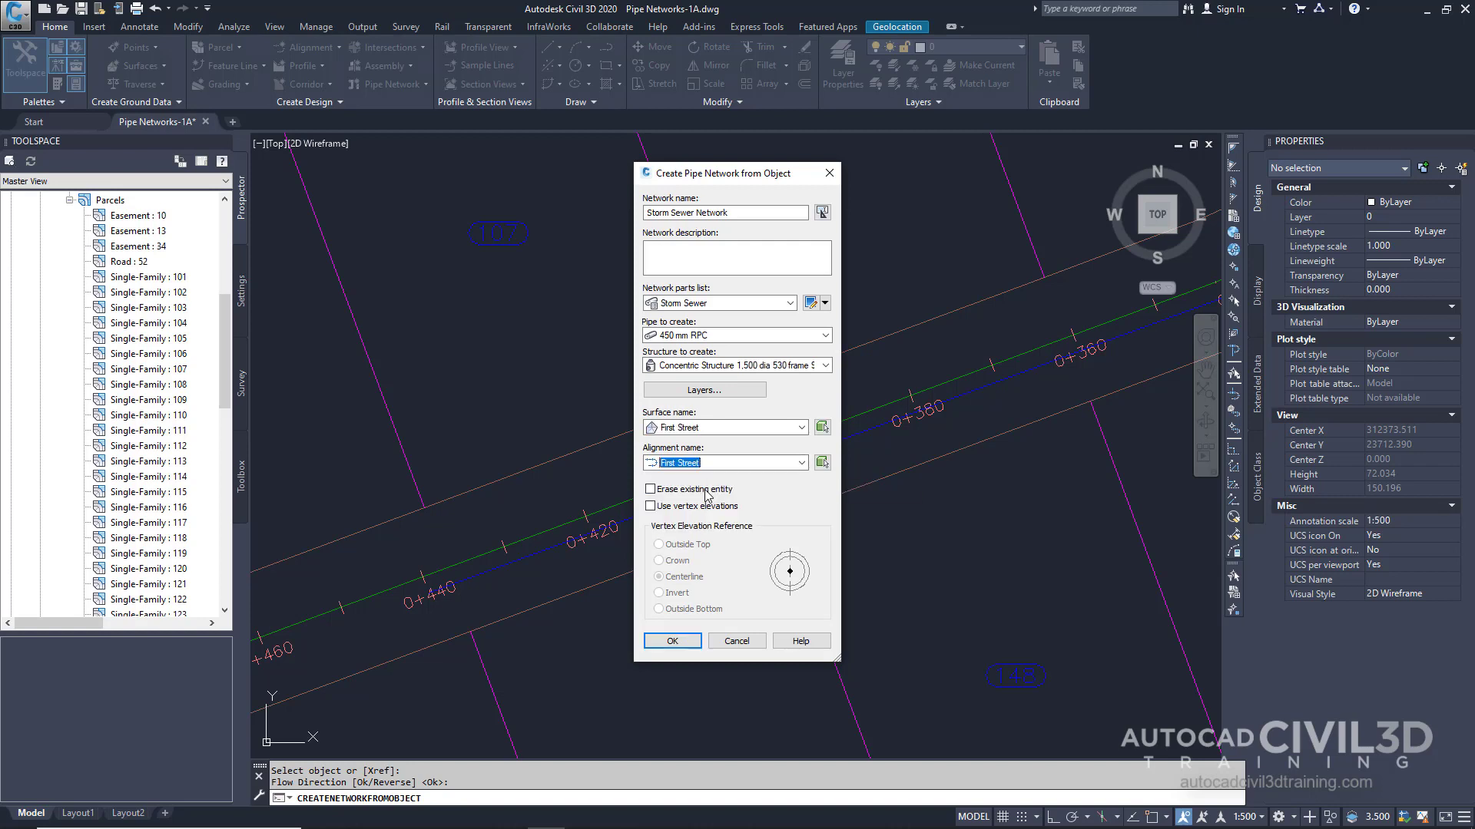
left_click(649, 492)
left_click(685, 641)
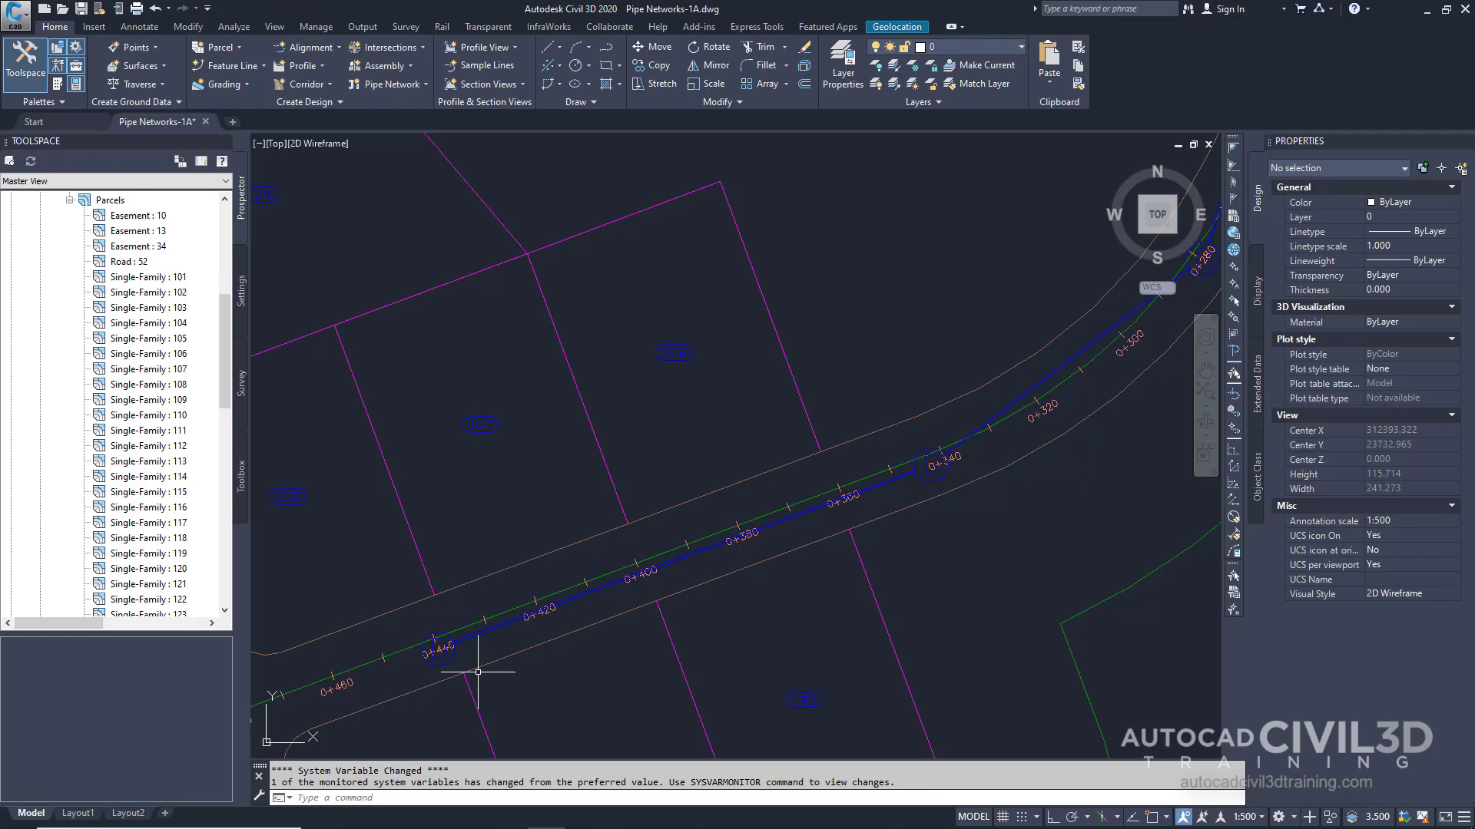
Step: Zoom in on the new storm pipes around stations 0+380 to 0+440
scroll(475, 645, "up", 2)
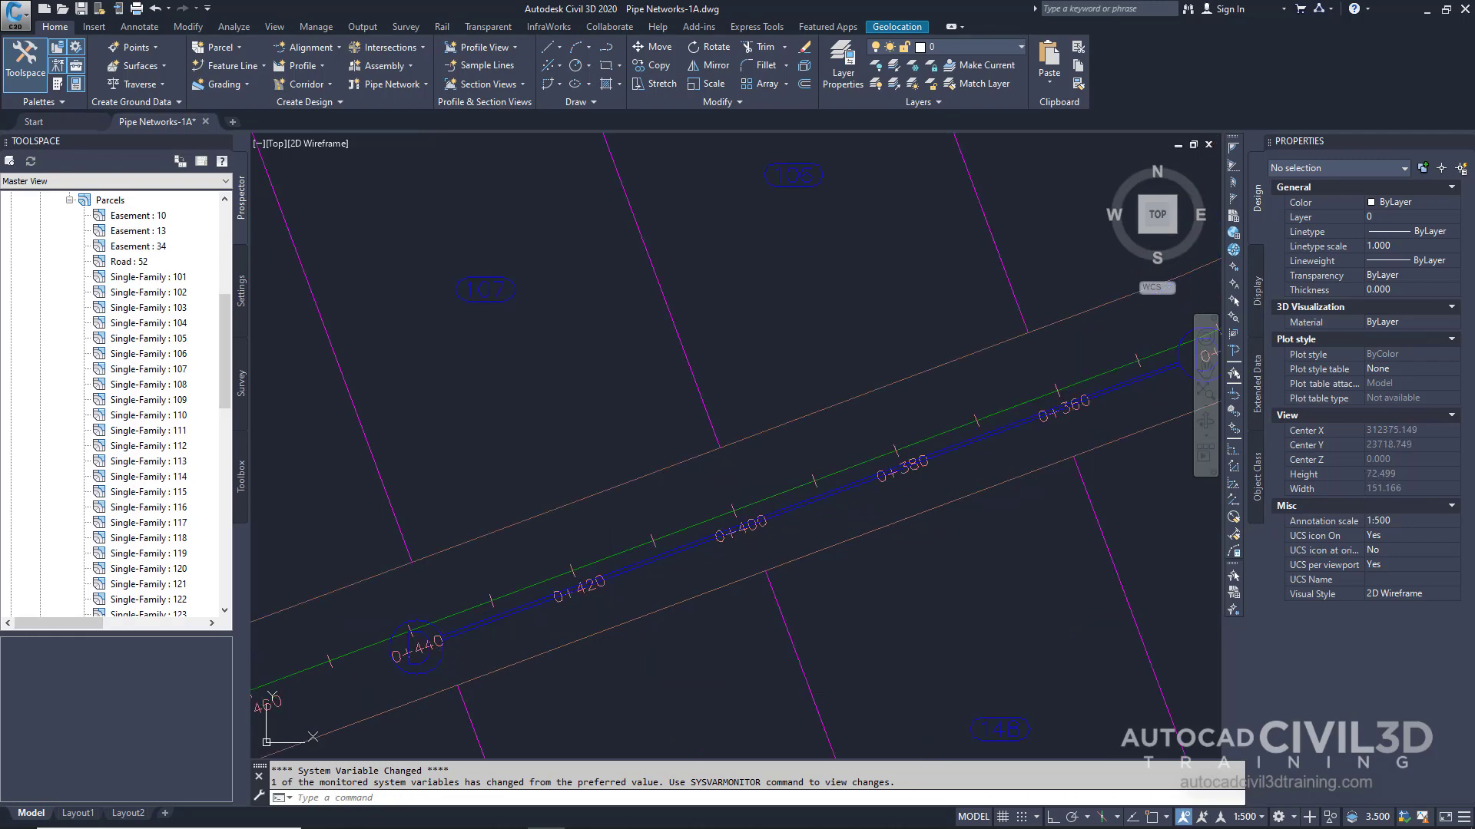
Step: Select a storm pipe and its end structure near 0+000, then zoom out to the whole subdivision
left_click(477, 619)
mouse_move(828, 581)
middle_mouse_down()
mouse_move(889, 616)
mouse_move(905, 509)
mouse_move(908, 527)
mouse_move(951, 430)
mouse_move(911, 473)
middle_mouse_up()
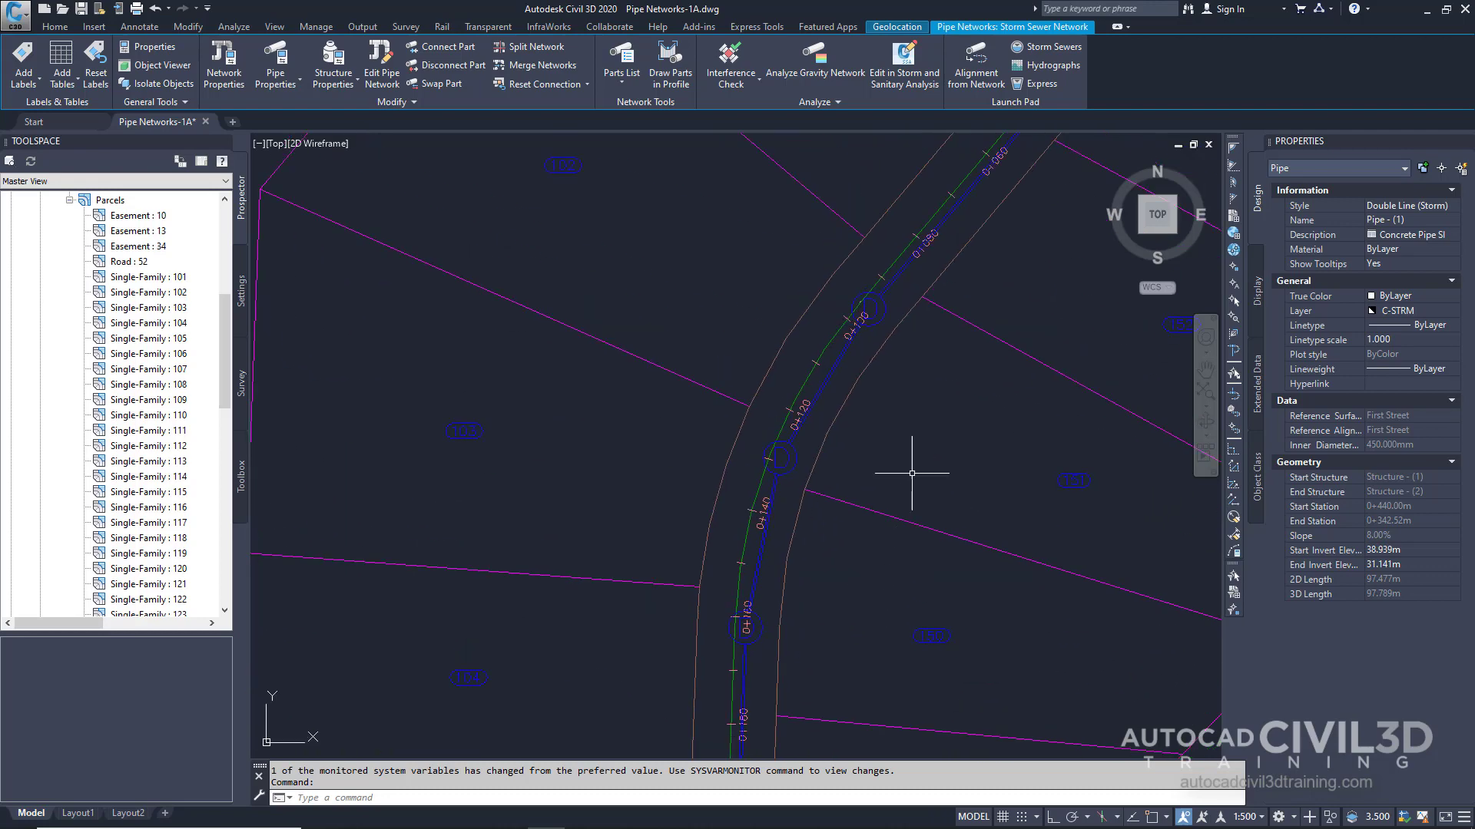
middle_click_drag(974, 321, 808, 556)
middle_click_drag(957, 356, 823, 520)
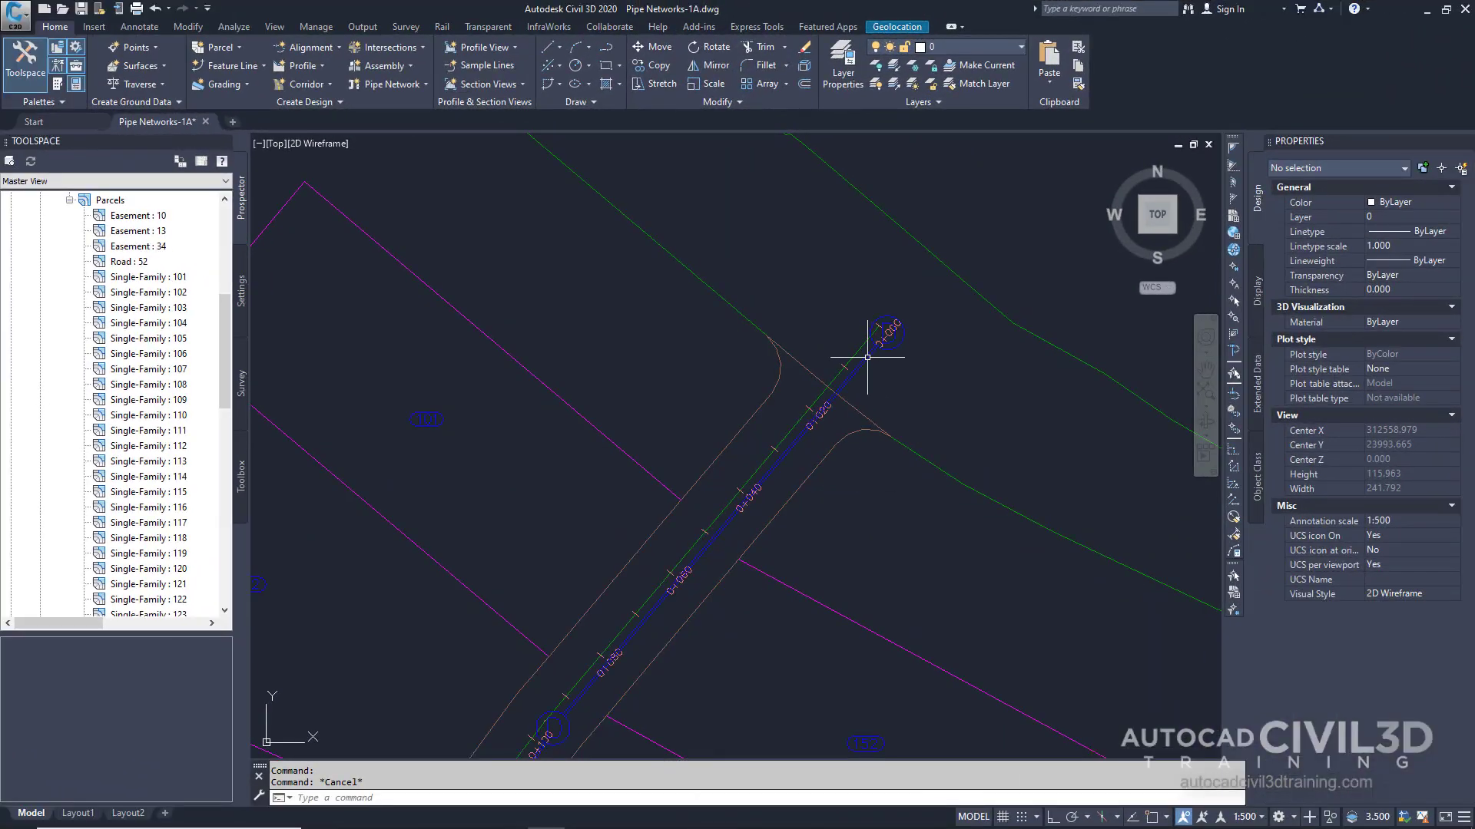
left_click(868, 357)
left_click(890, 352)
left_click(884, 329)
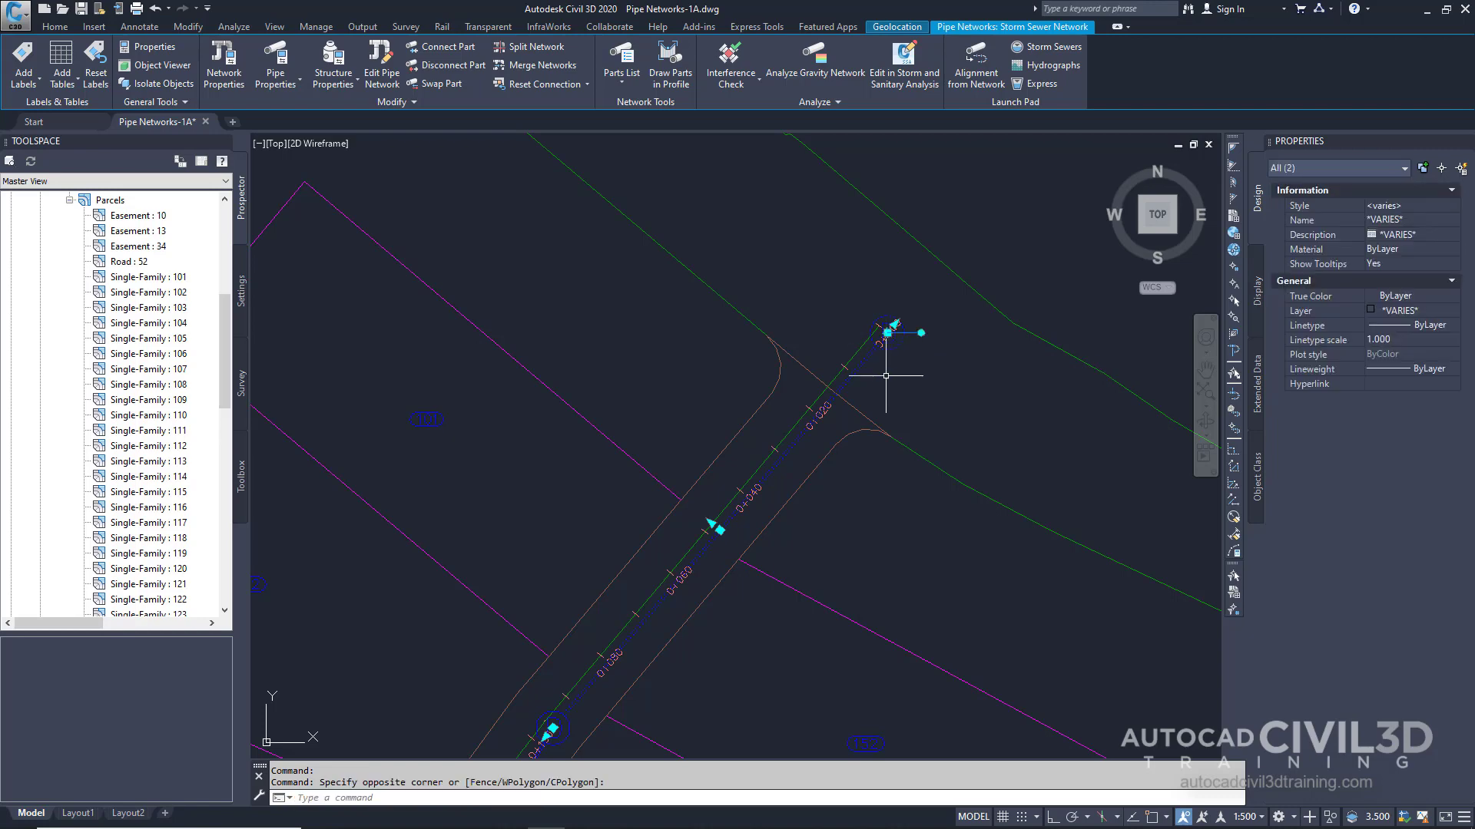
scroll(885, 376, "down", 6)
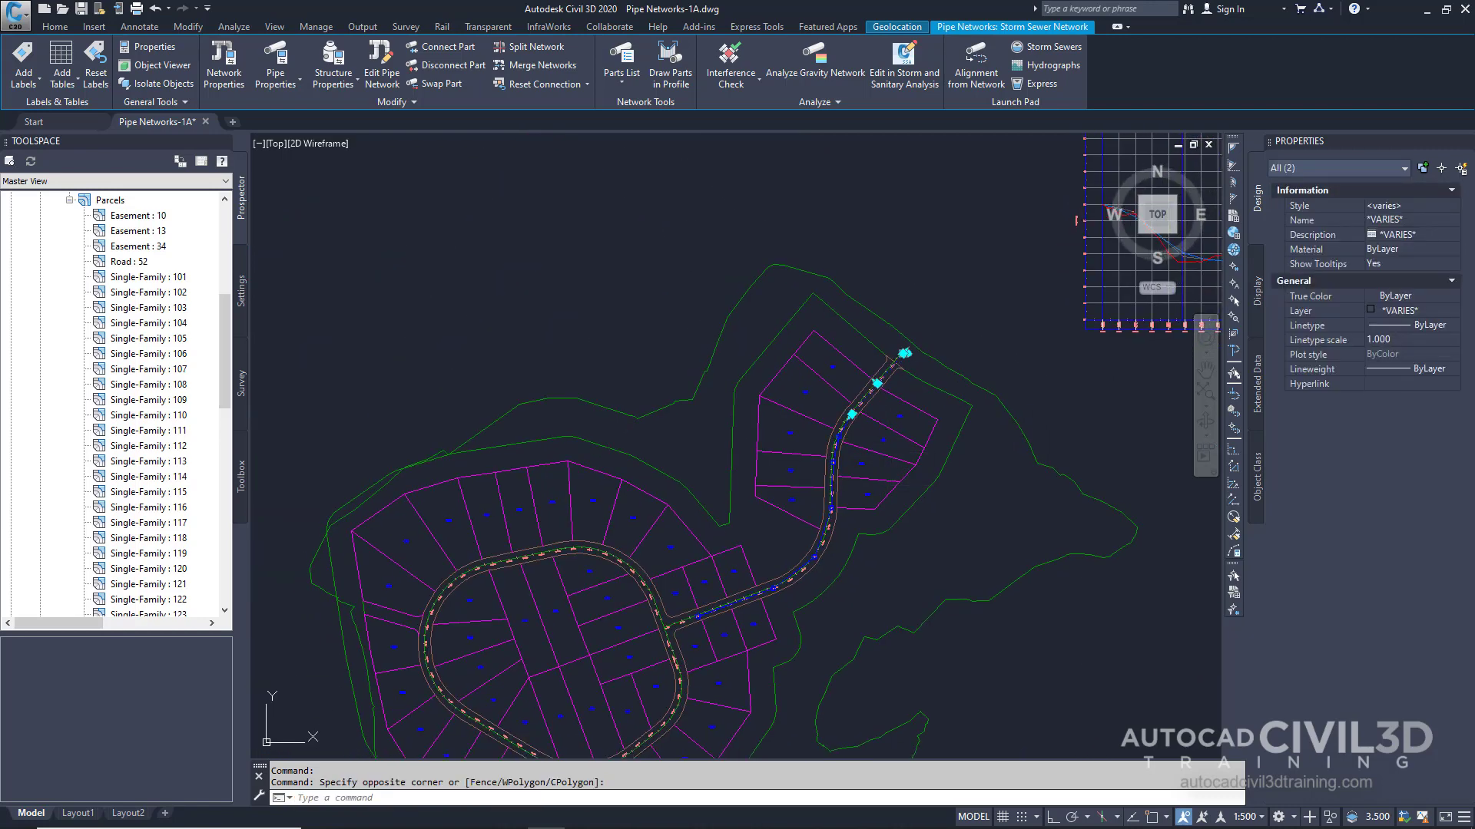
Step: Use Select Similar to select all 15 network parts, then pan to the two profile views
right_click(882, 445)
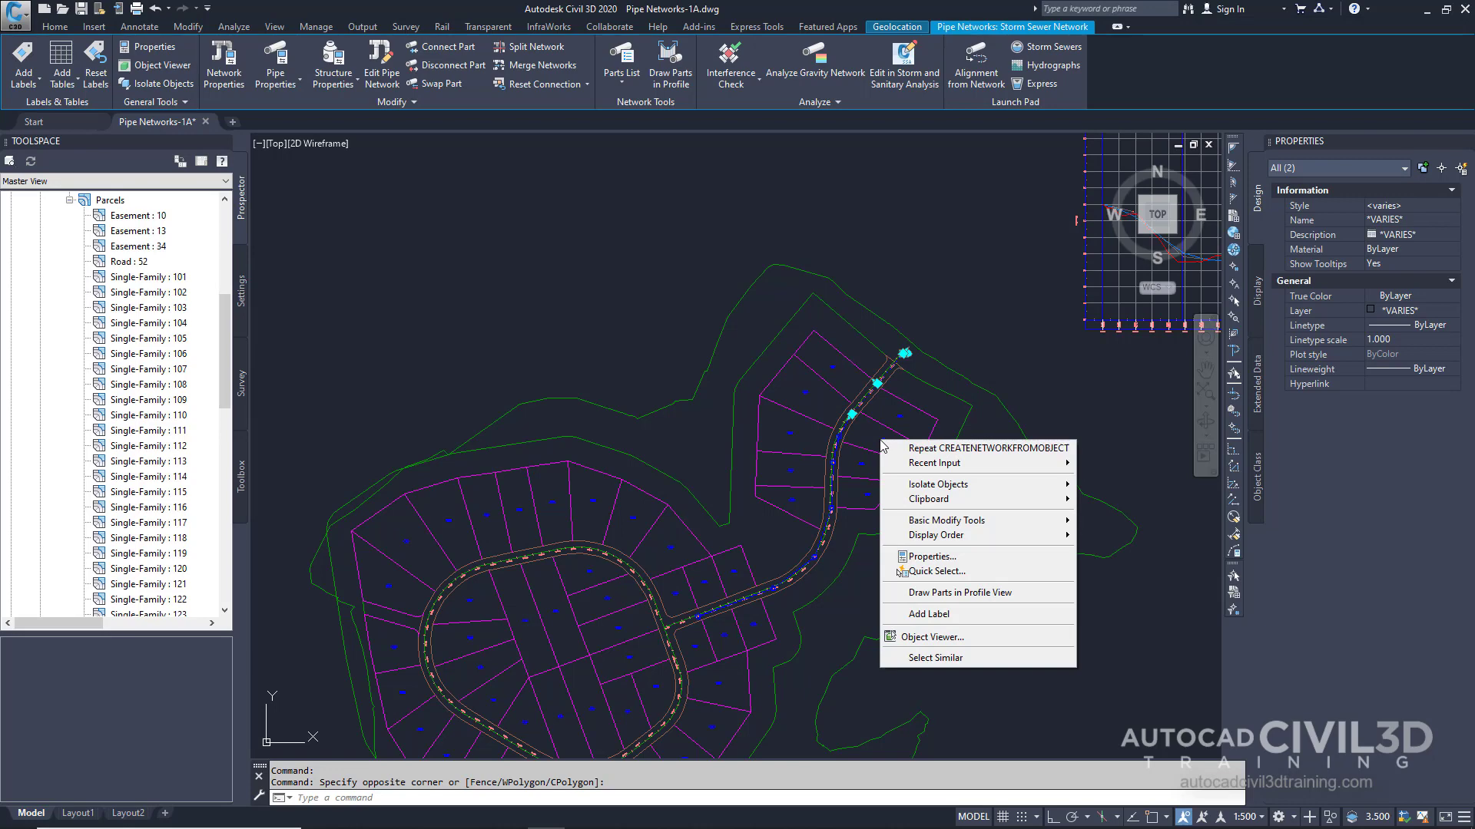
left_click(960, 662)
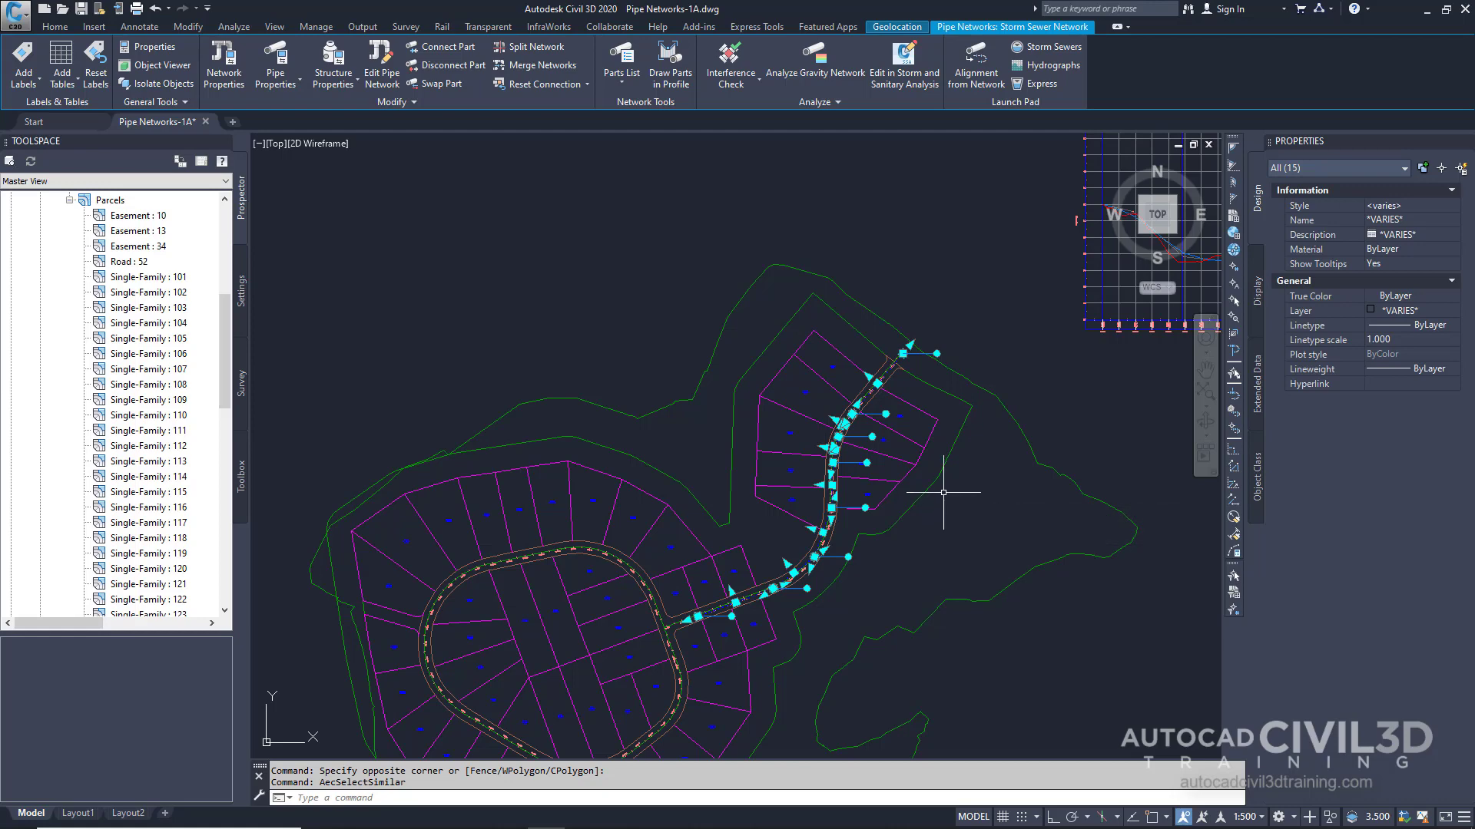
mouse_move(987, 430)
middle_mouse_down()
mouse_move(757, 559)
mouse_move(891, 507)
mouse_move(802, 559)
middle_mouse_up()
middle_click_drag(975, 466, 658, 537)
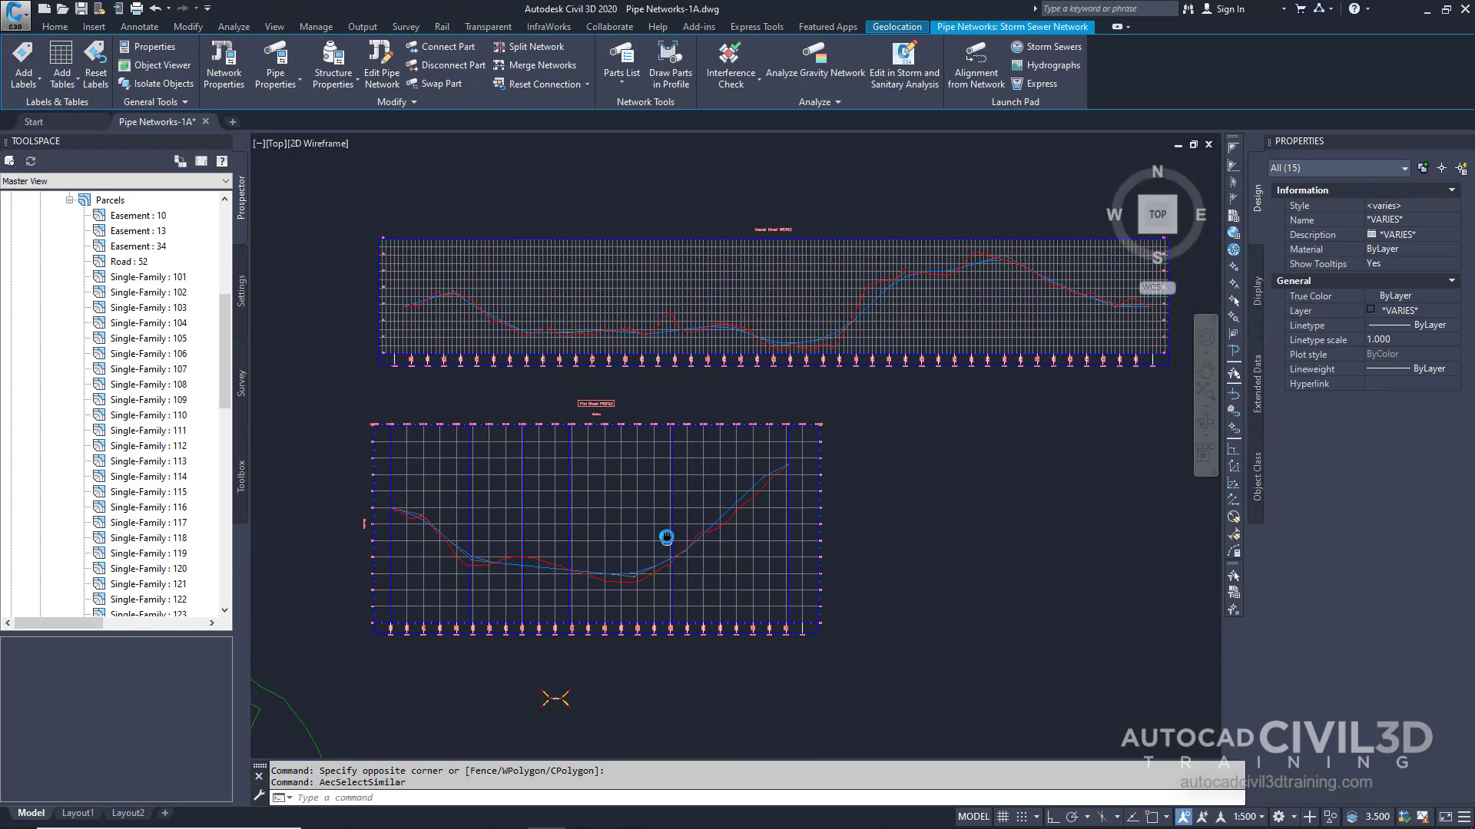
Step: Draw the selected Storm Sewer parts in the lower First Street profile view and zoom in on them
right_click(878, 545)
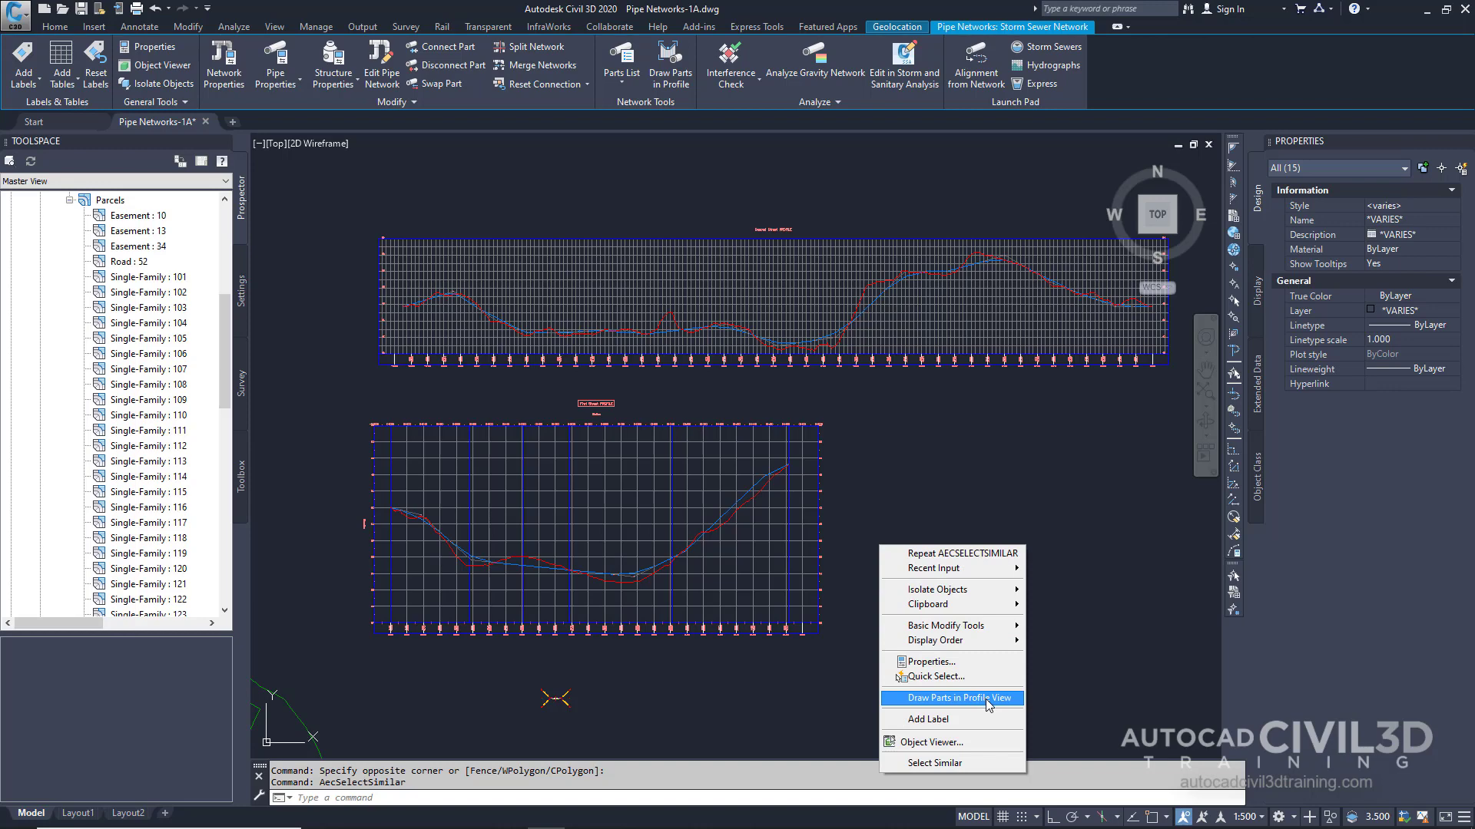
left_click(988, 701)
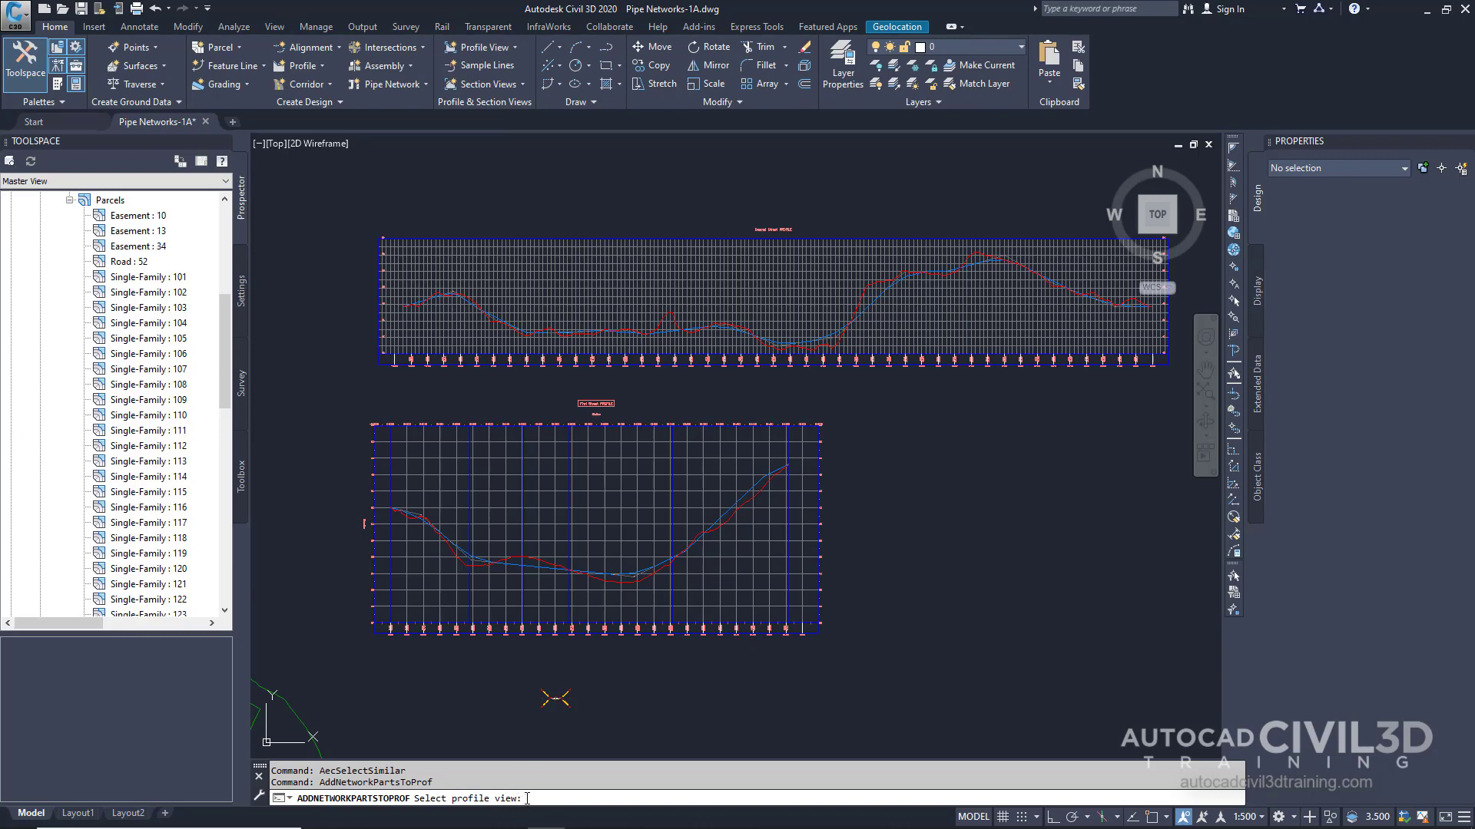
middle_click_drag(615, 677, 655, 659)
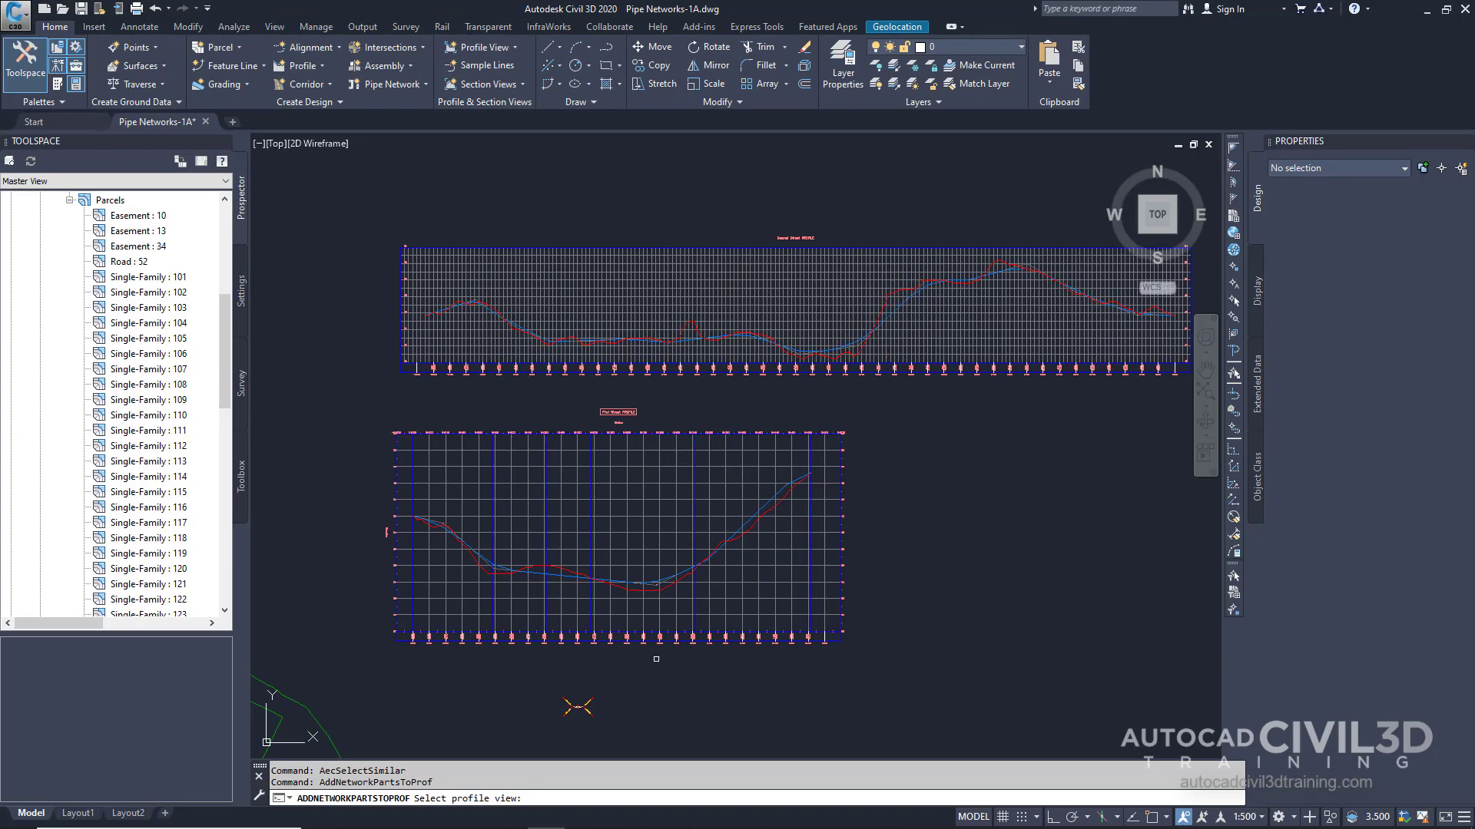
left_click(645, 613)
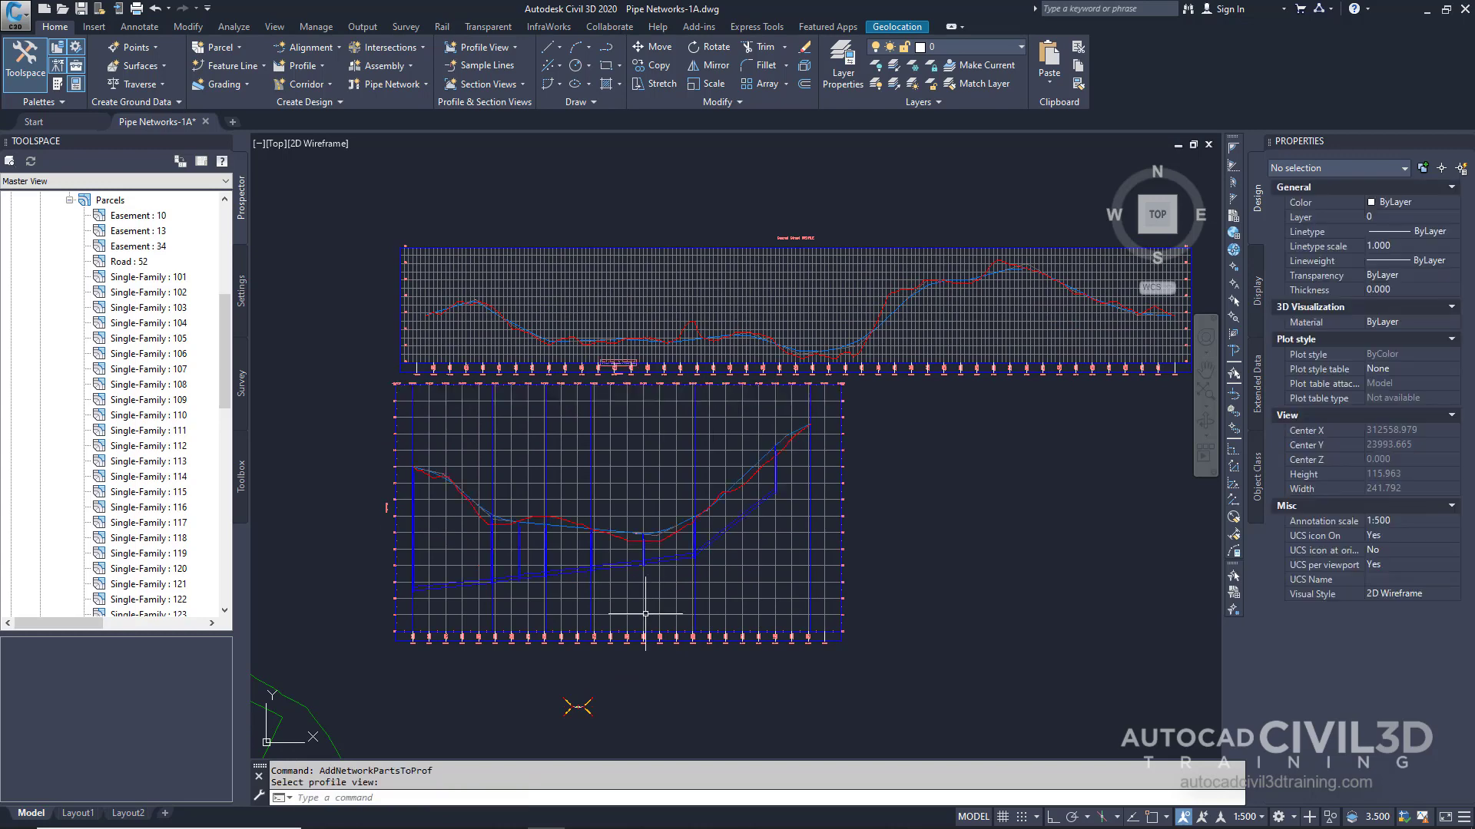
scroll(595, 583, "up", 3)
mouse_move(592, 582)
middle_mouse_down()
mouse_move(609, 527)
mouse_move(646, 575)
middle_mouse_up()
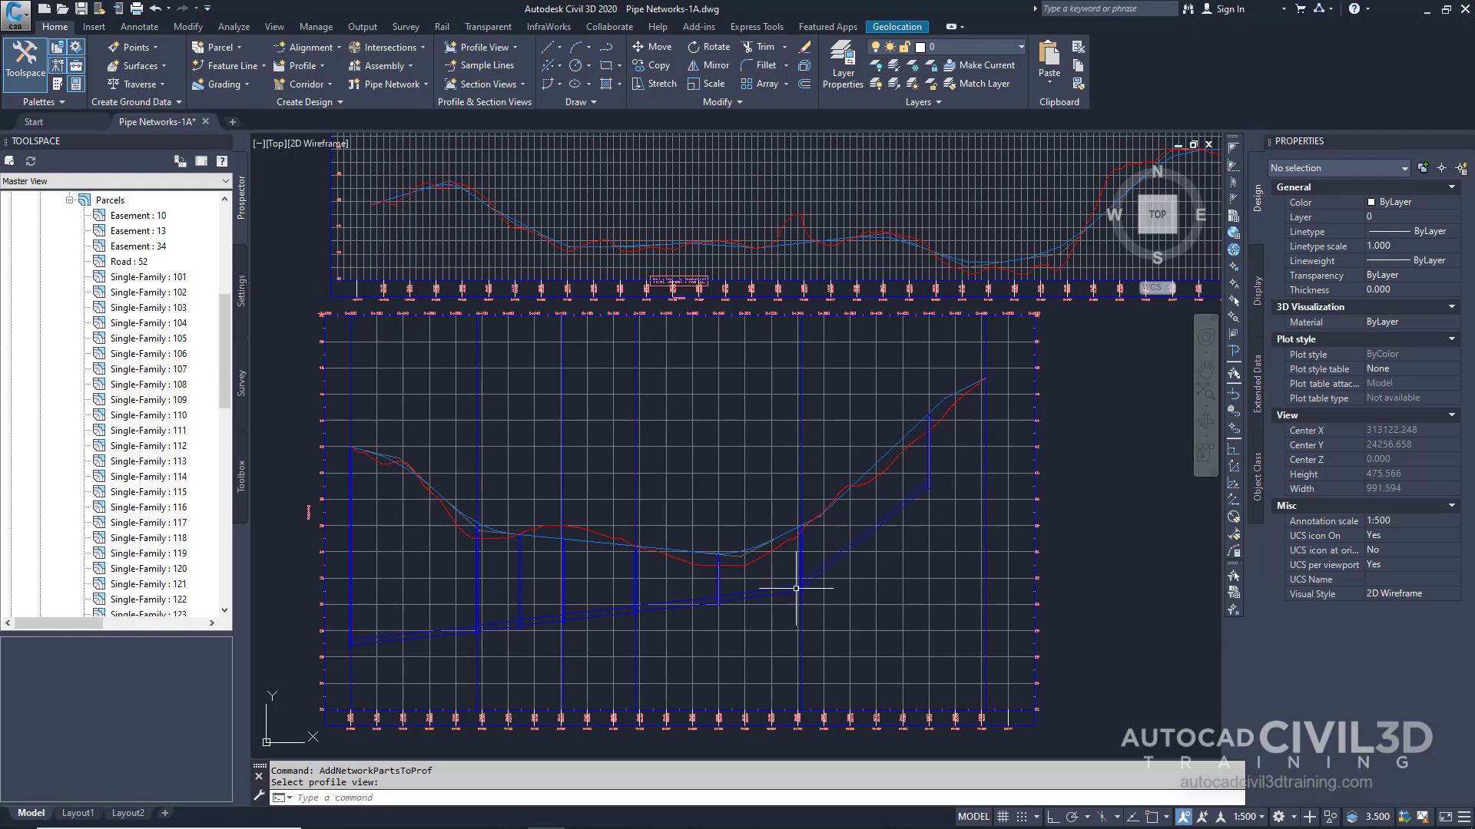
key("Escape")
key("Escape")
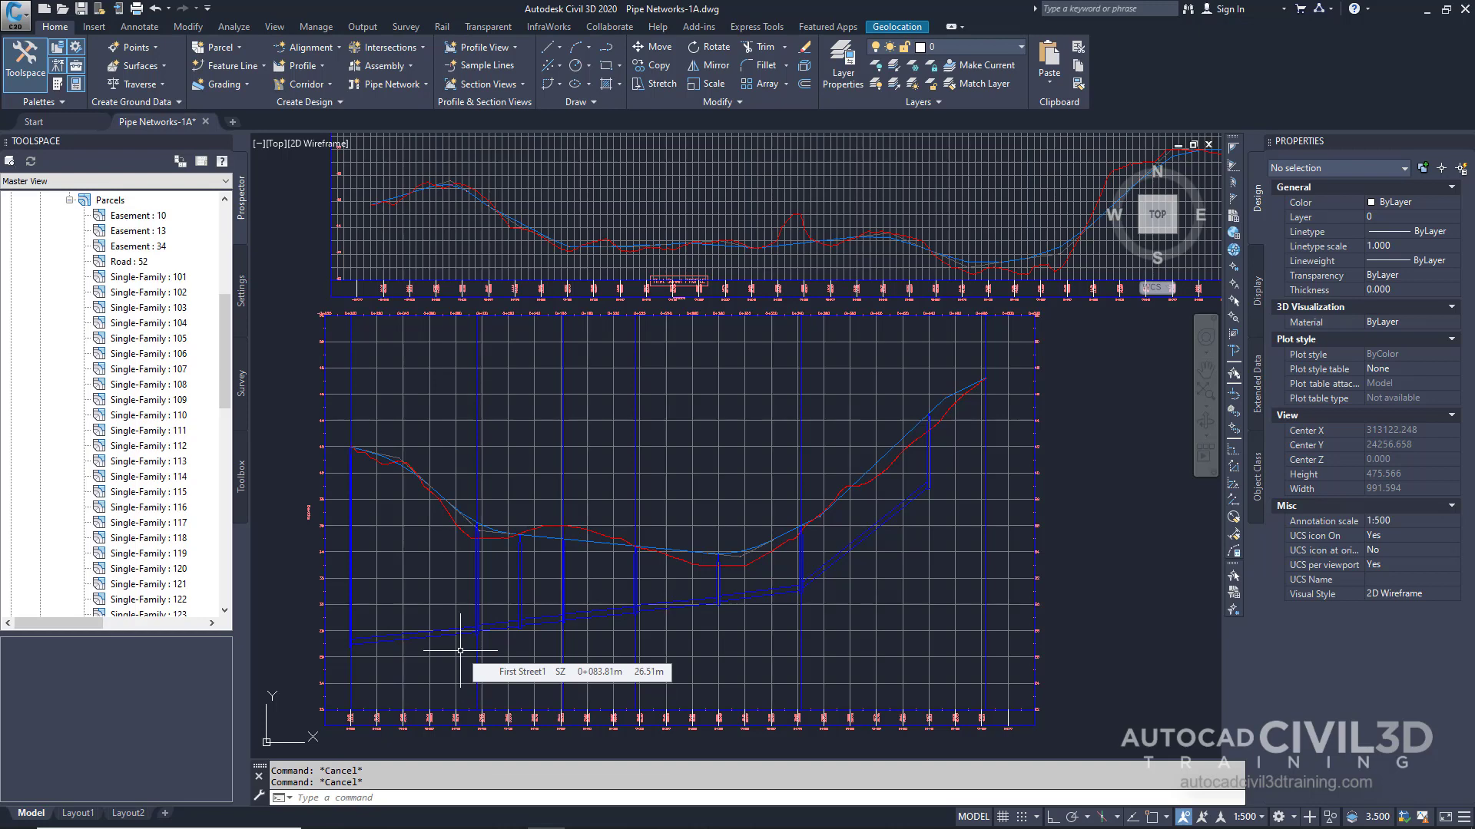
Step: Grip-stretch the pipe's upper end near station 0+440 upward to about 41 m
scroll(921, 490, "up", 2)
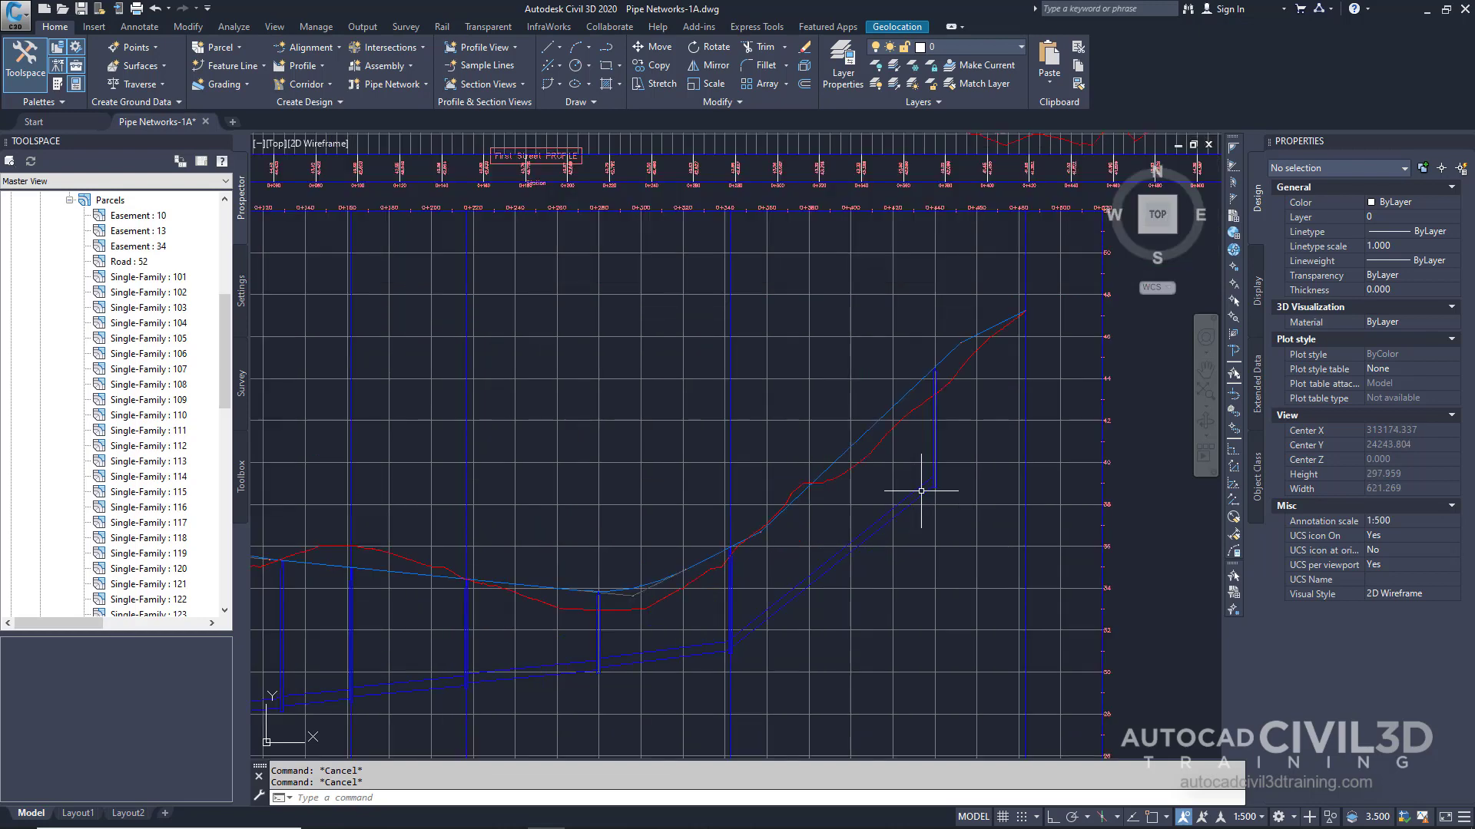
left_click(920, 496)
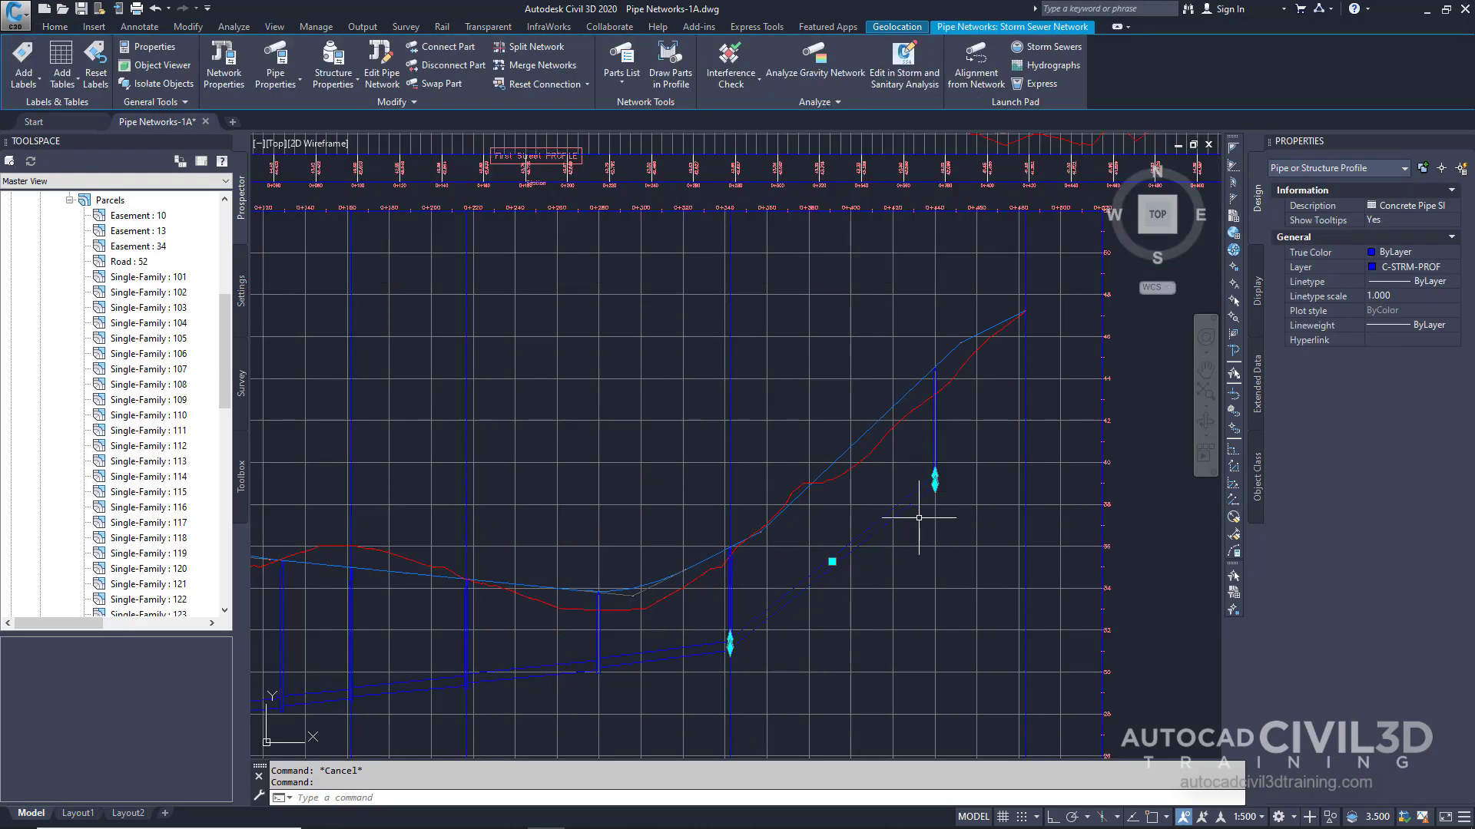
scroll(918, 507, "up", 5)
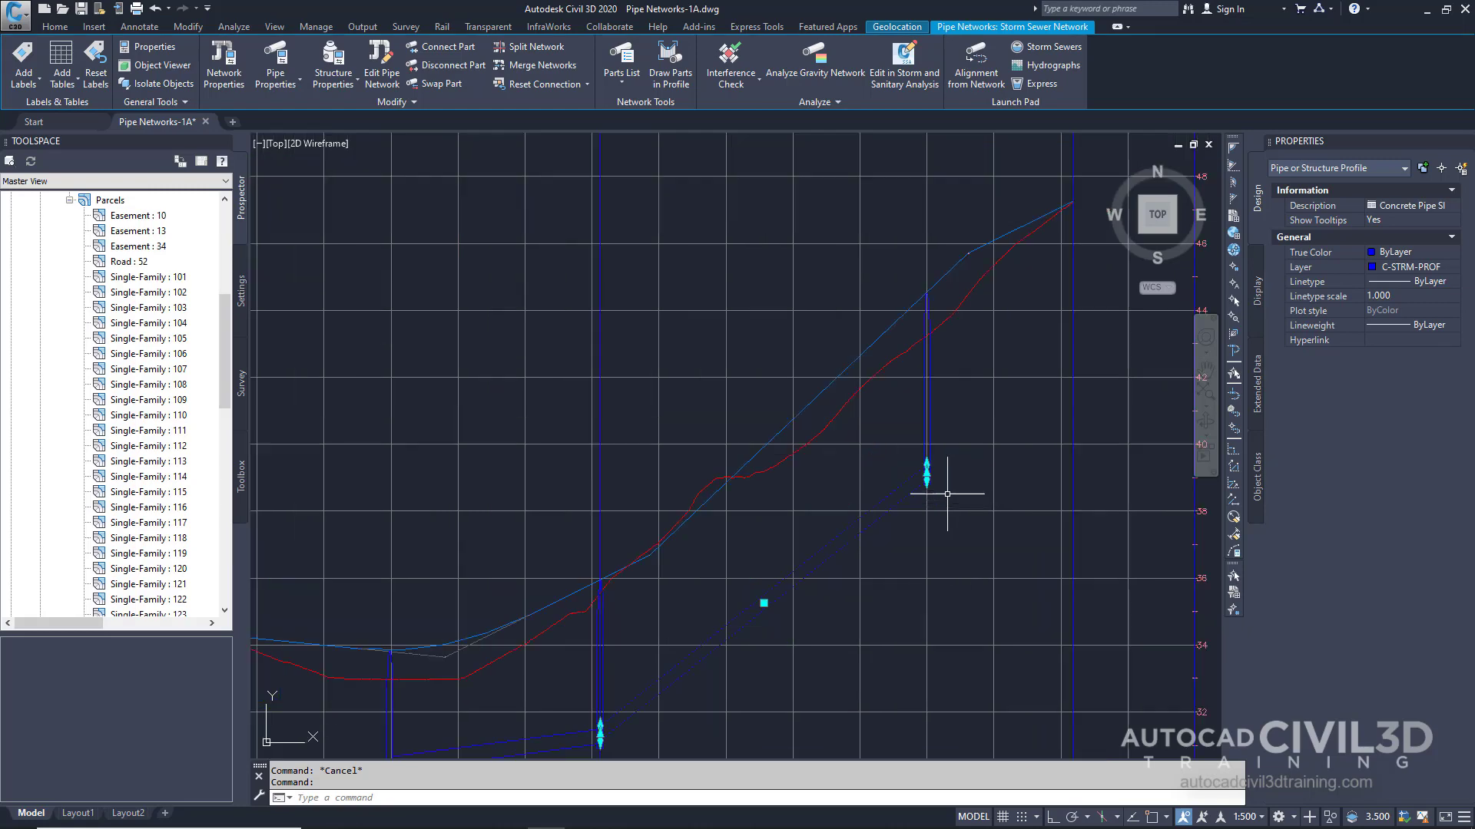
left_click(900, 396)
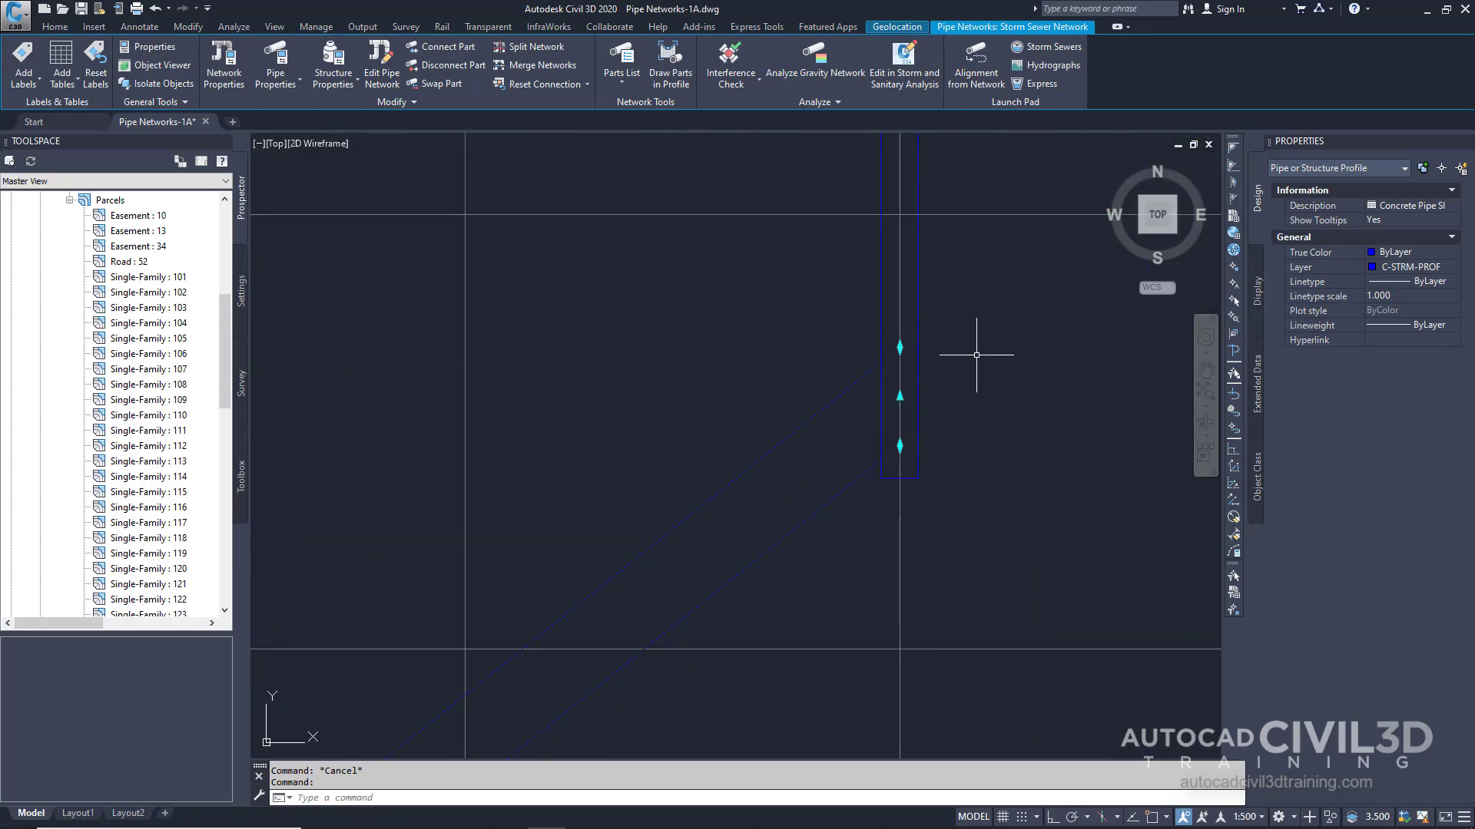
key("Escape")
left_click(864, 415)
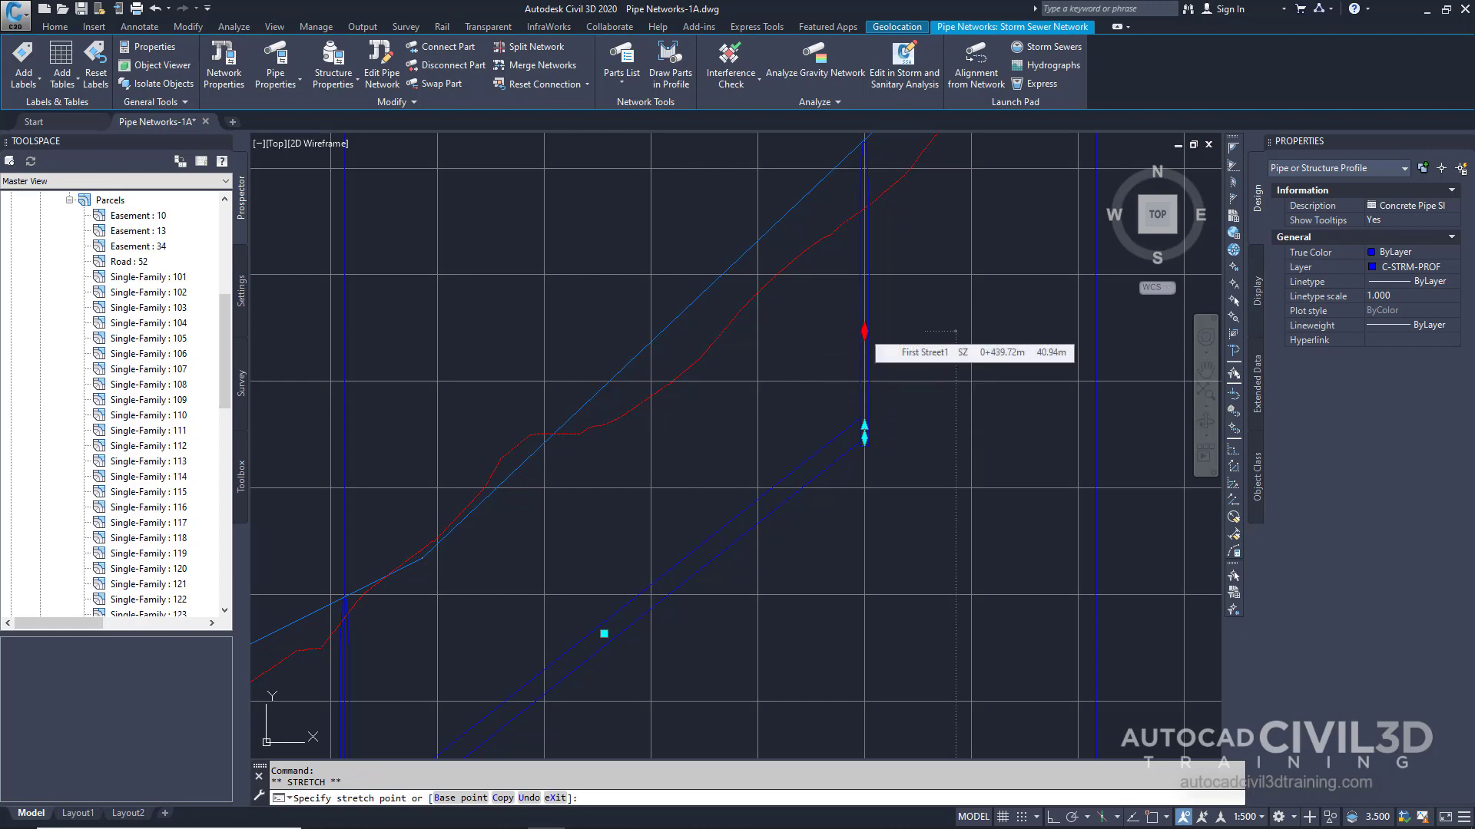
left_click(864, 332)
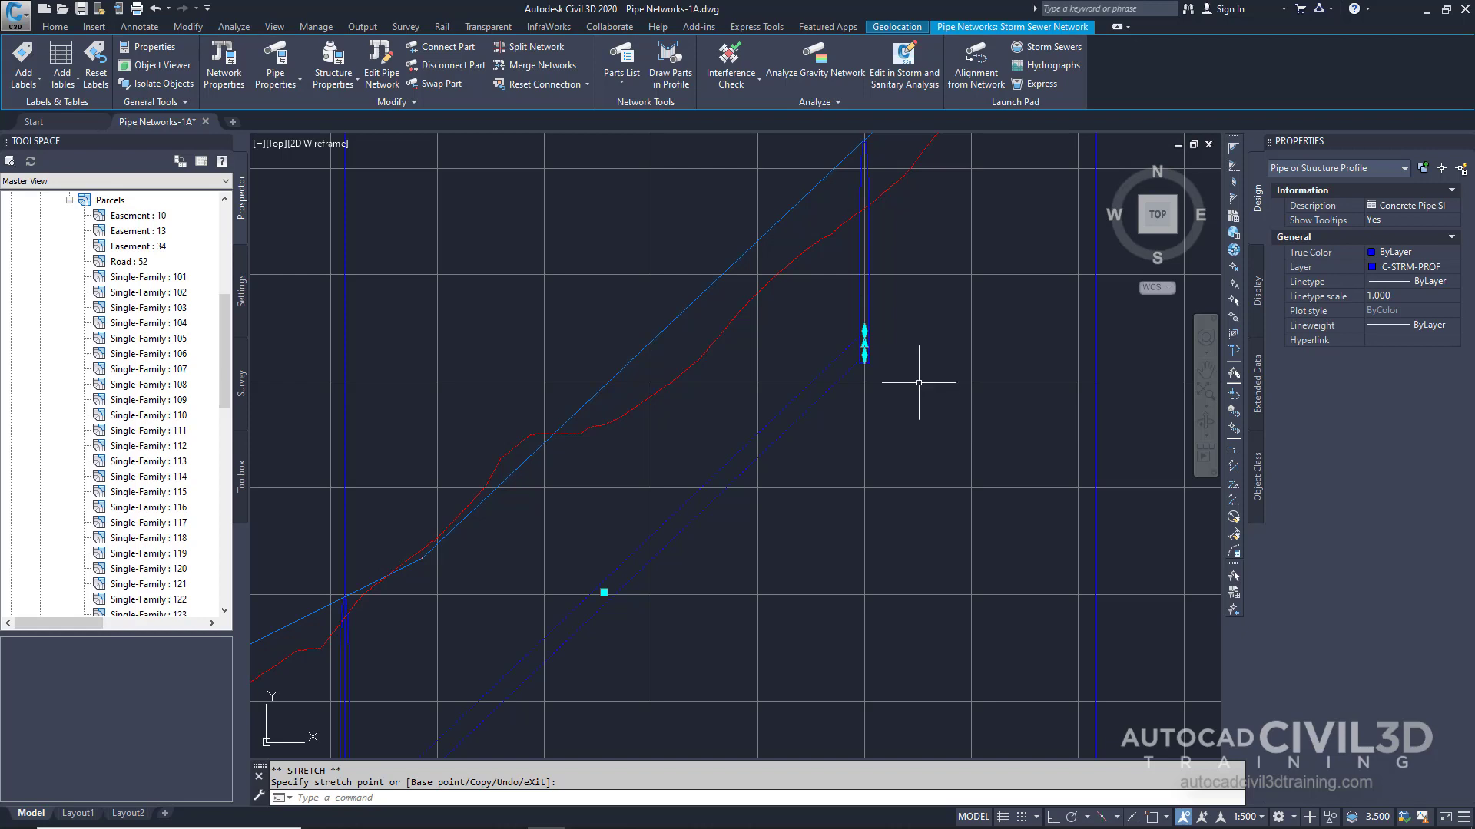
Step: Open Edit Network for the Storm Sewer Network, inspect the Pipes and Structures list, then exit
right_click(811, 516)
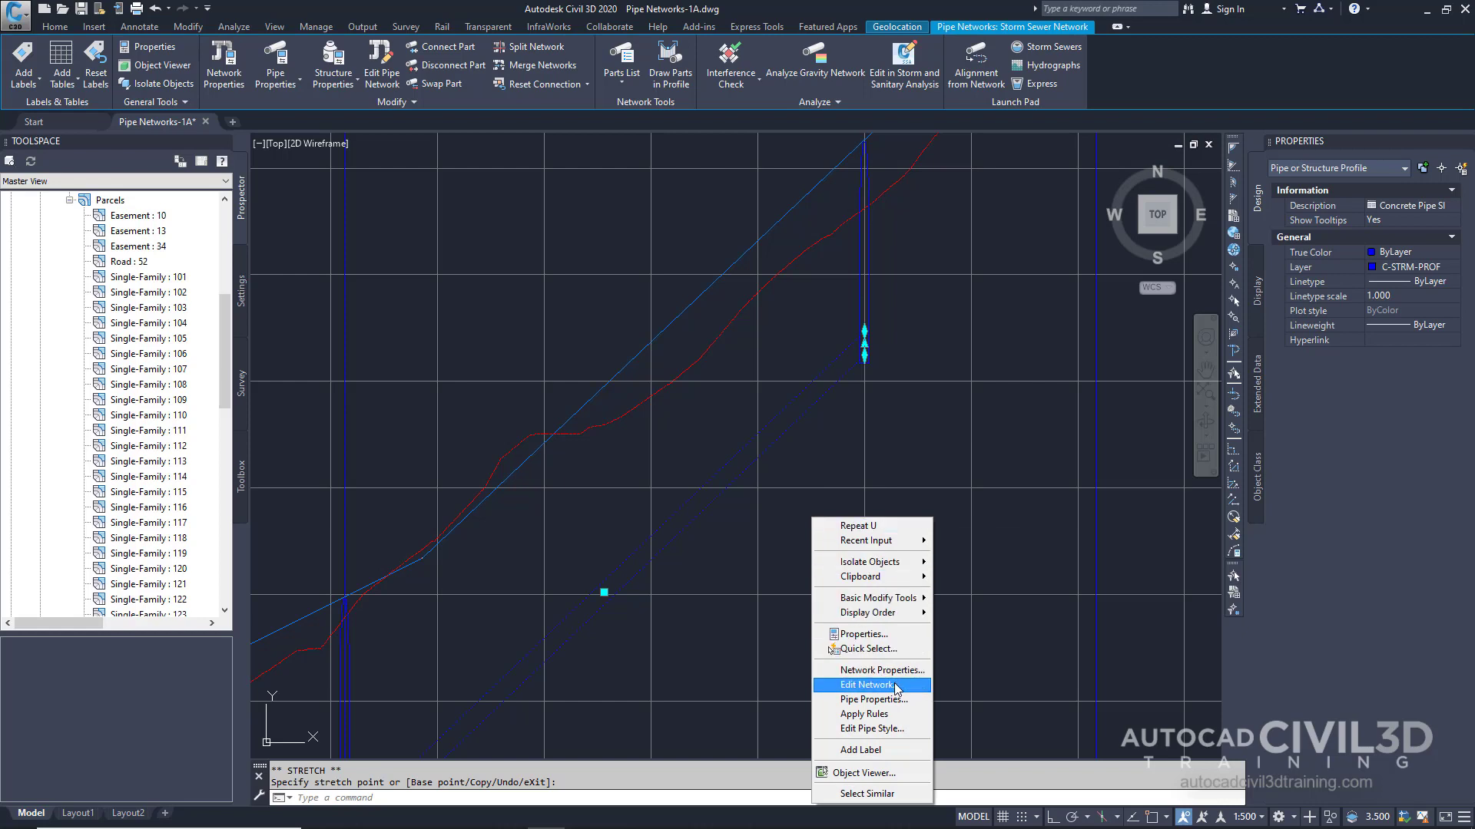
left_click(866, 685)
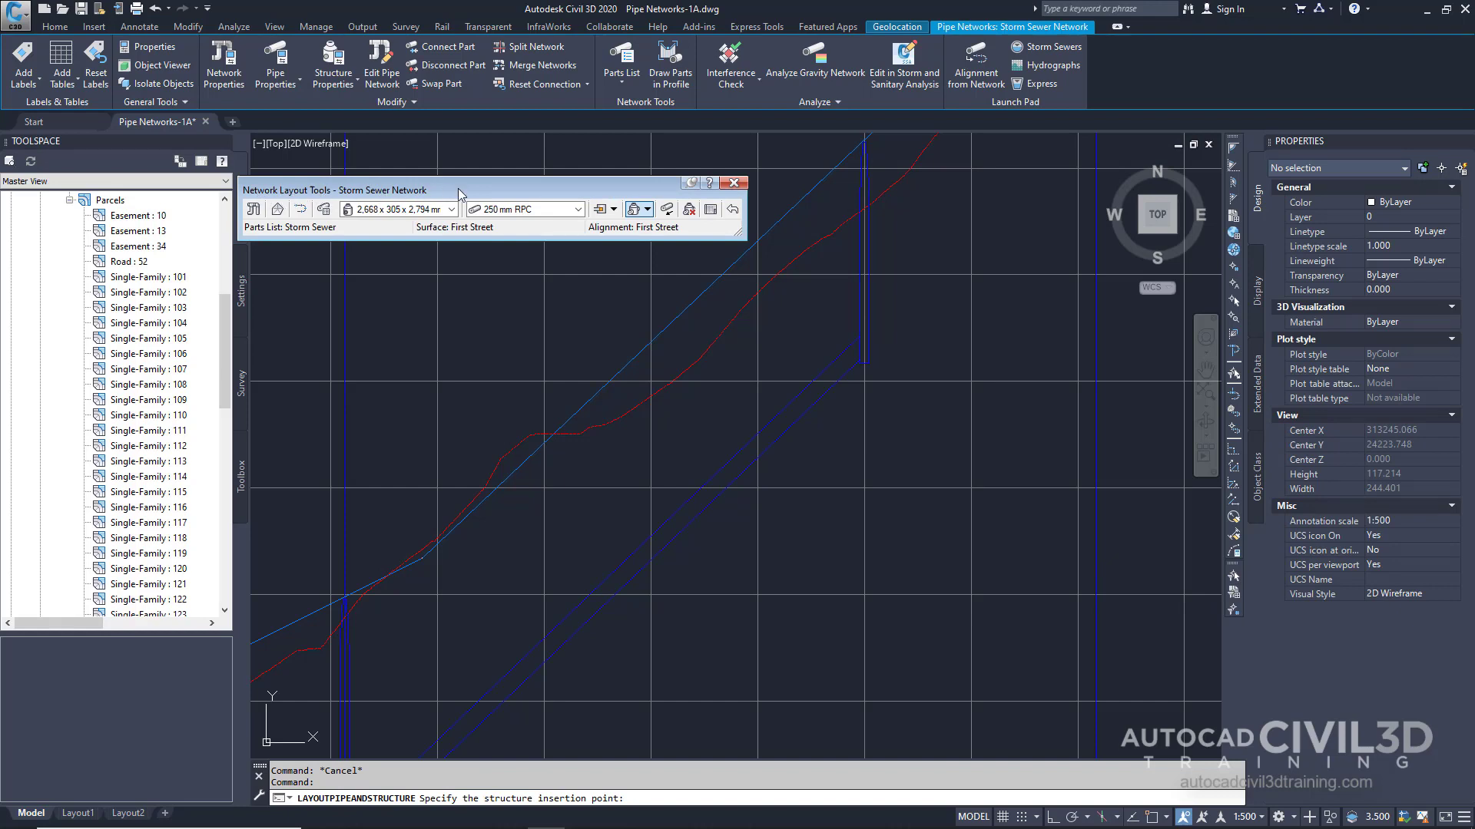
left_click(649, 210)
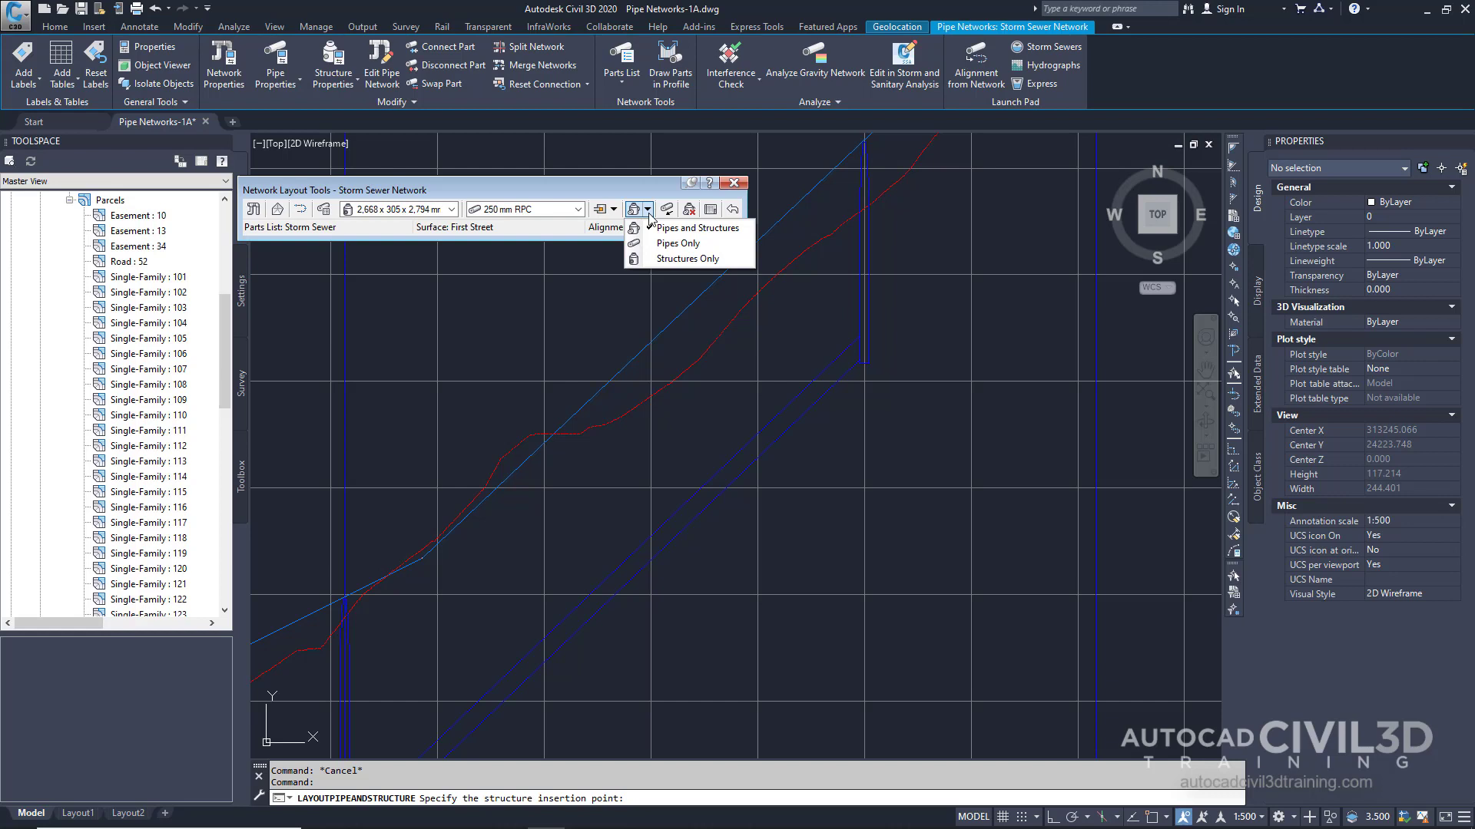
key("Escape")
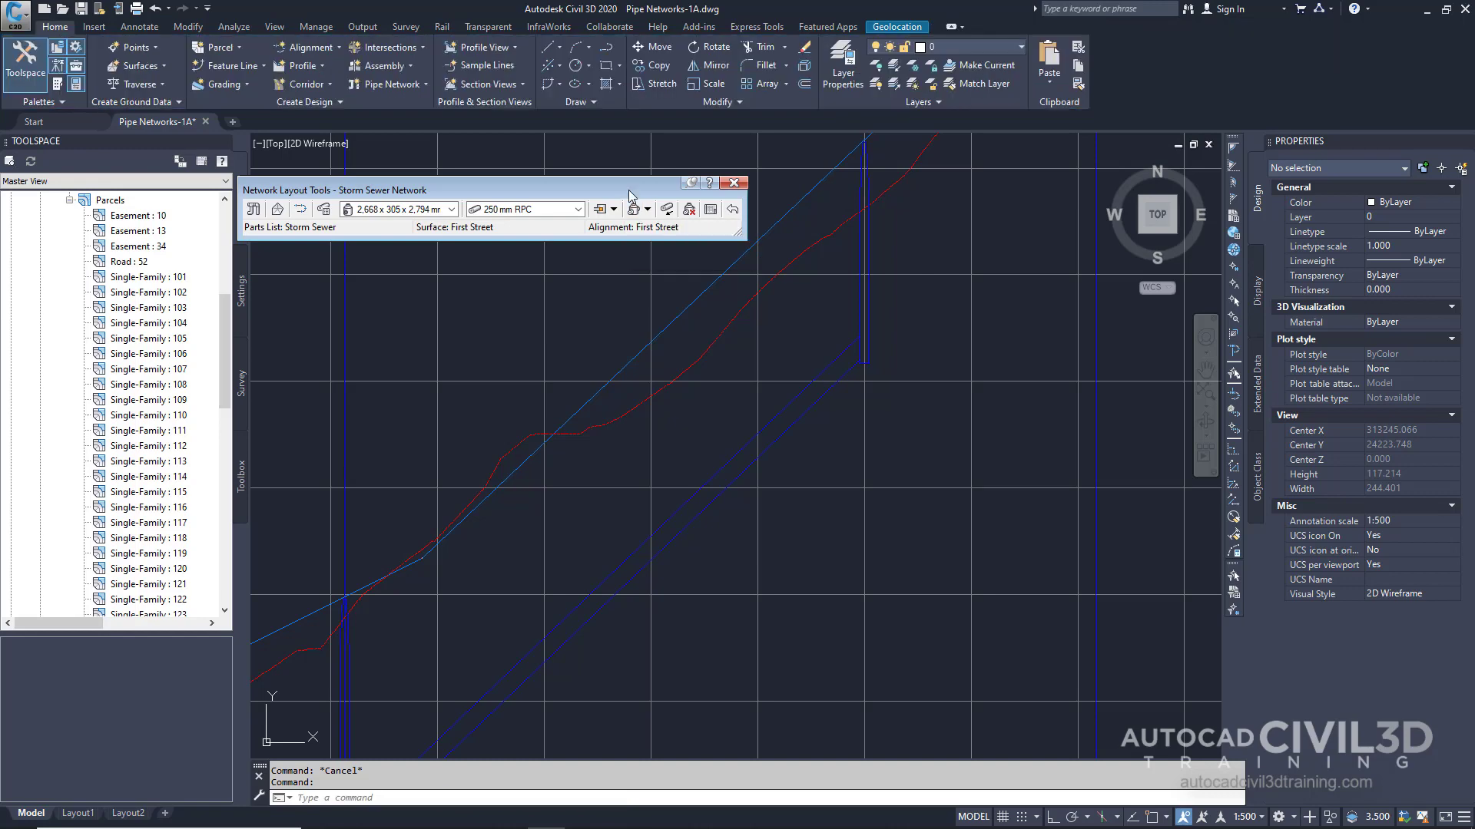
Step: Open Pipe Network Vistas and list the seven pipes with their start and end invert elevations
left_click(711, 209)
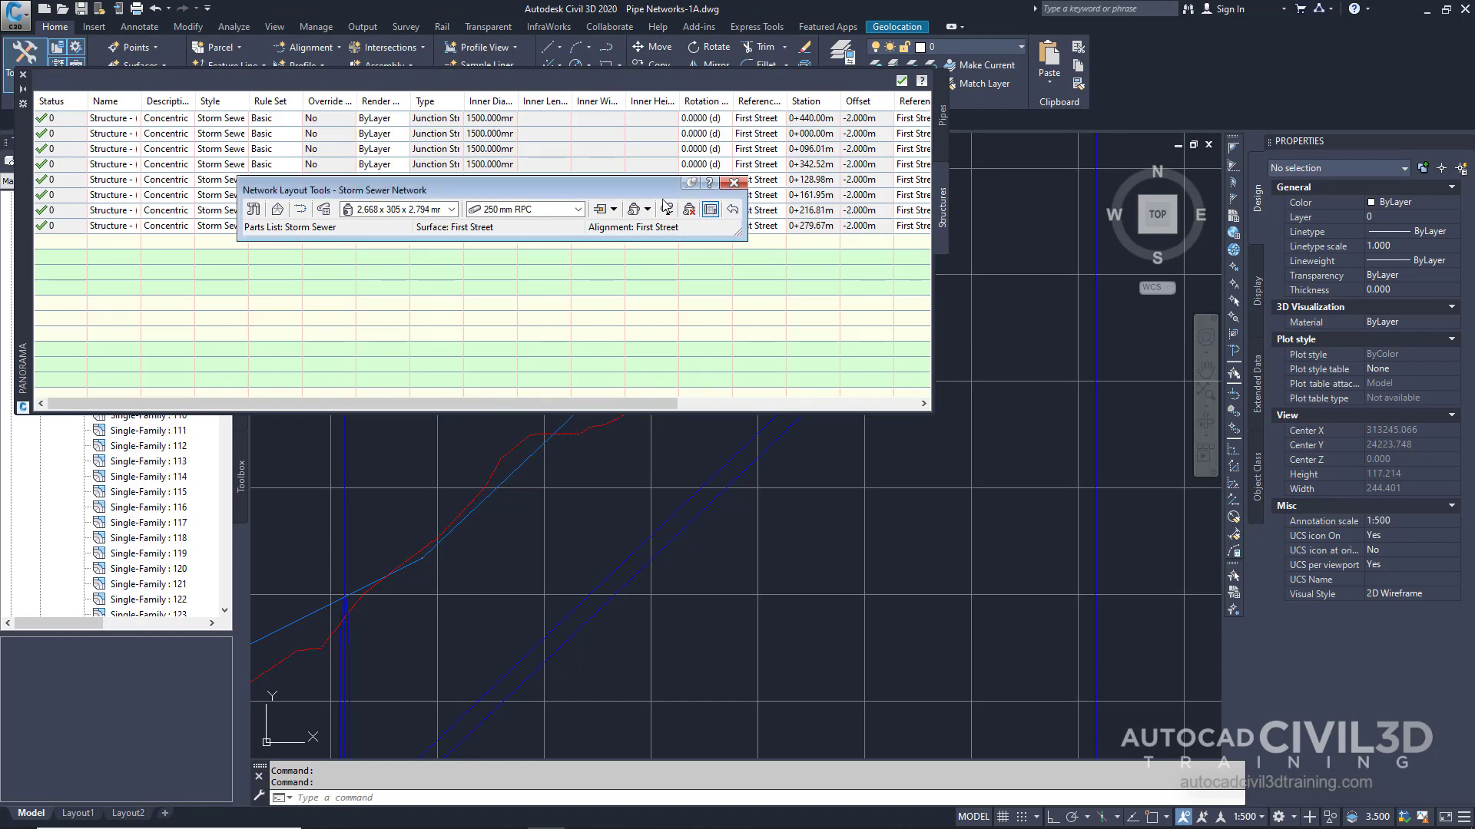
mouse_move(638, 187)
left_mouse_down()
mouse_move(872, 410)
mouse_move(1062, 496)
left_mouse_up()
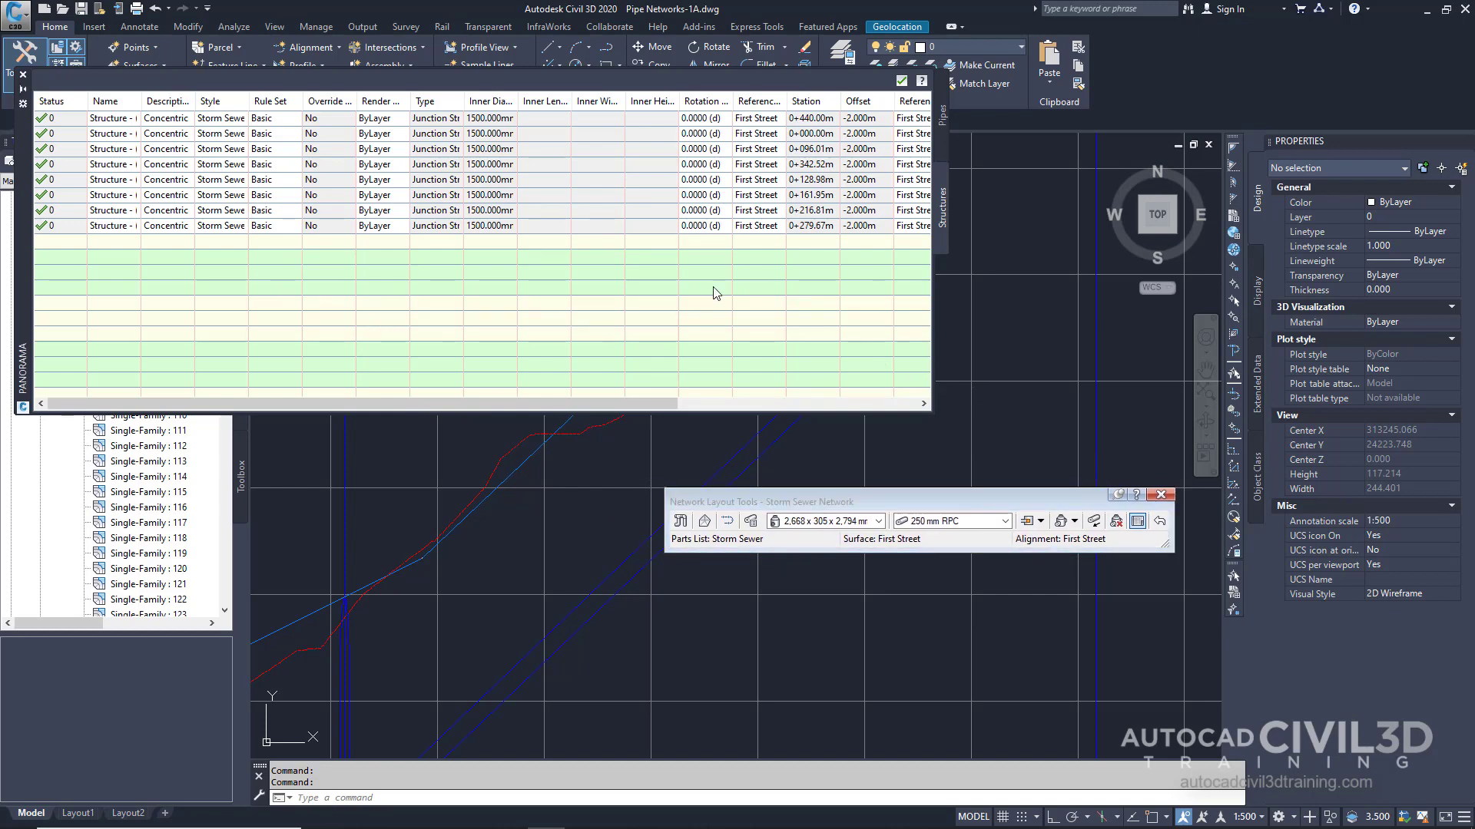
left_click(945, 121)
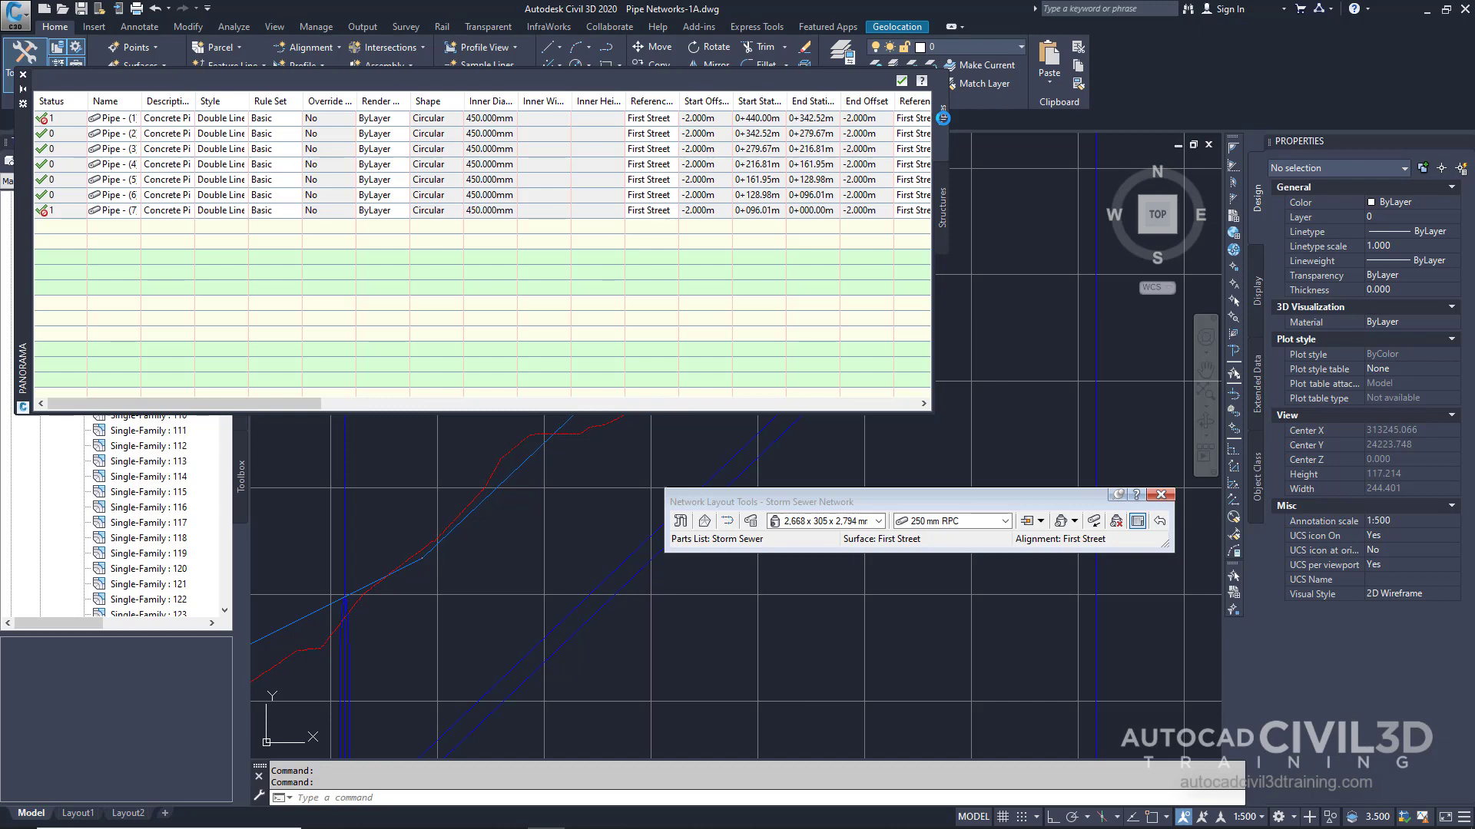
left_click(943, 210)
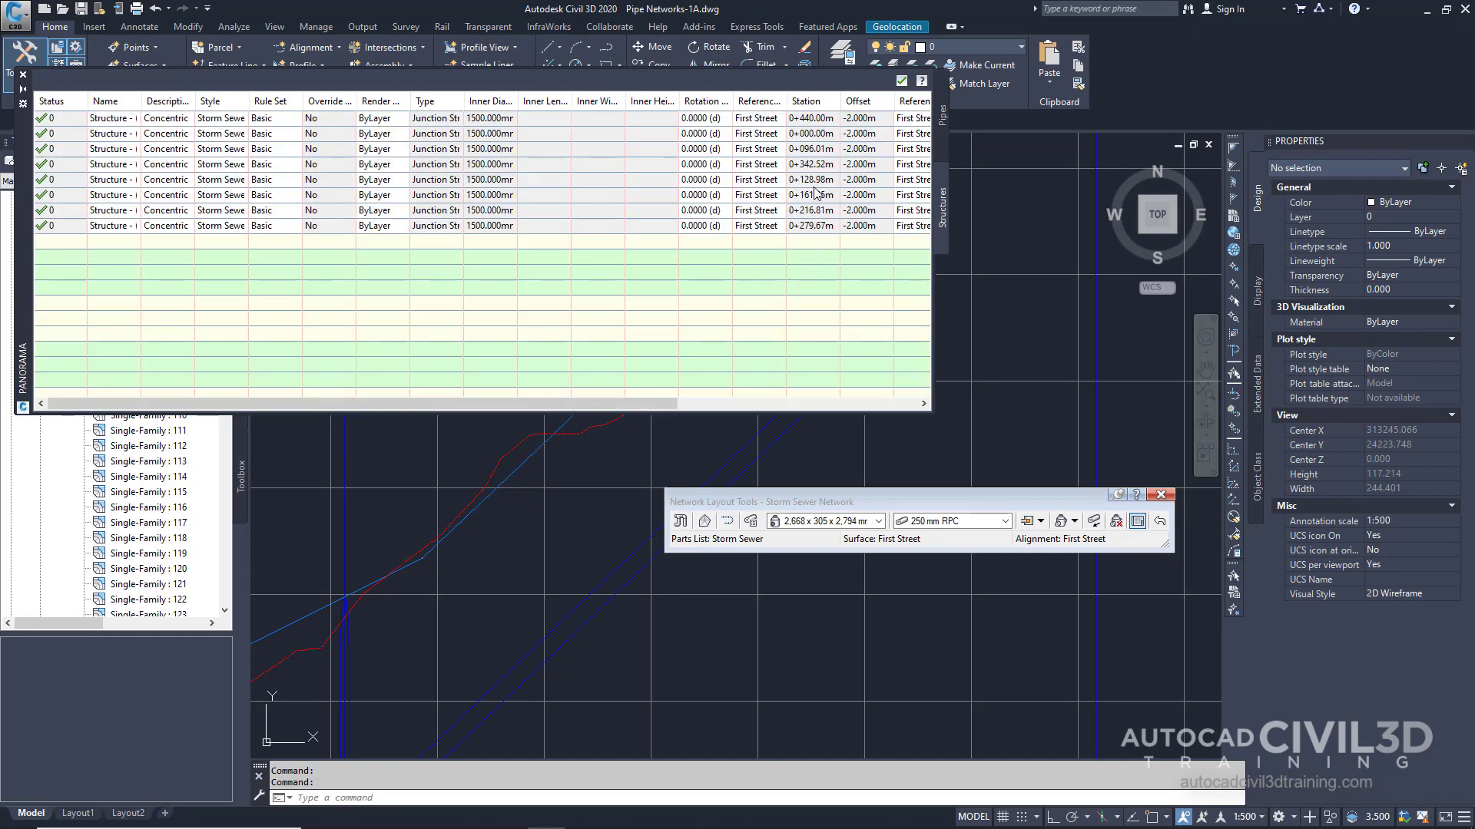
left_click(944, 119)
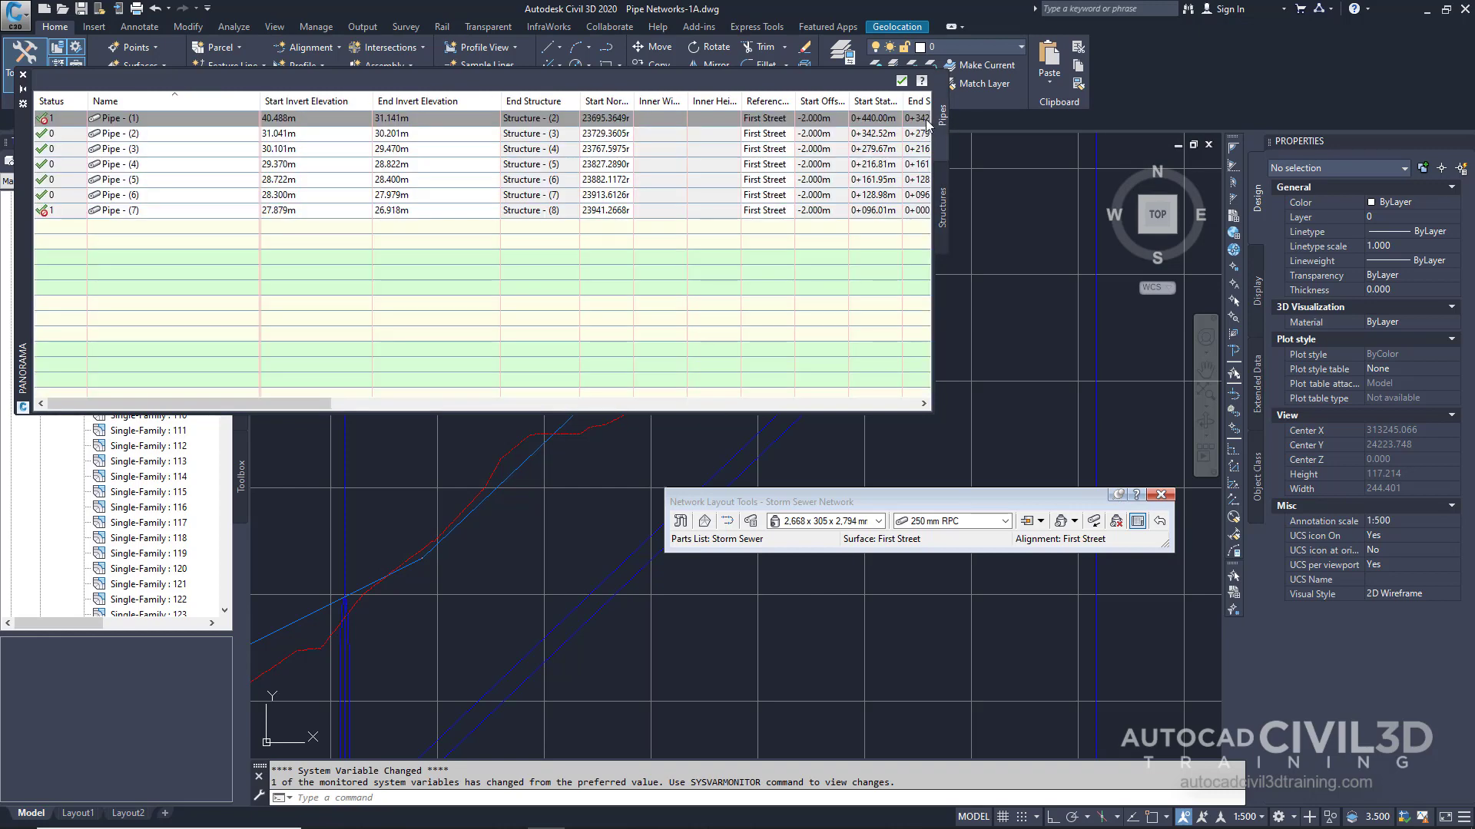
Step: Change Pipe - (1)'s start invert elevation to 40 in the Panorama pipes table
left_click(474, 122)
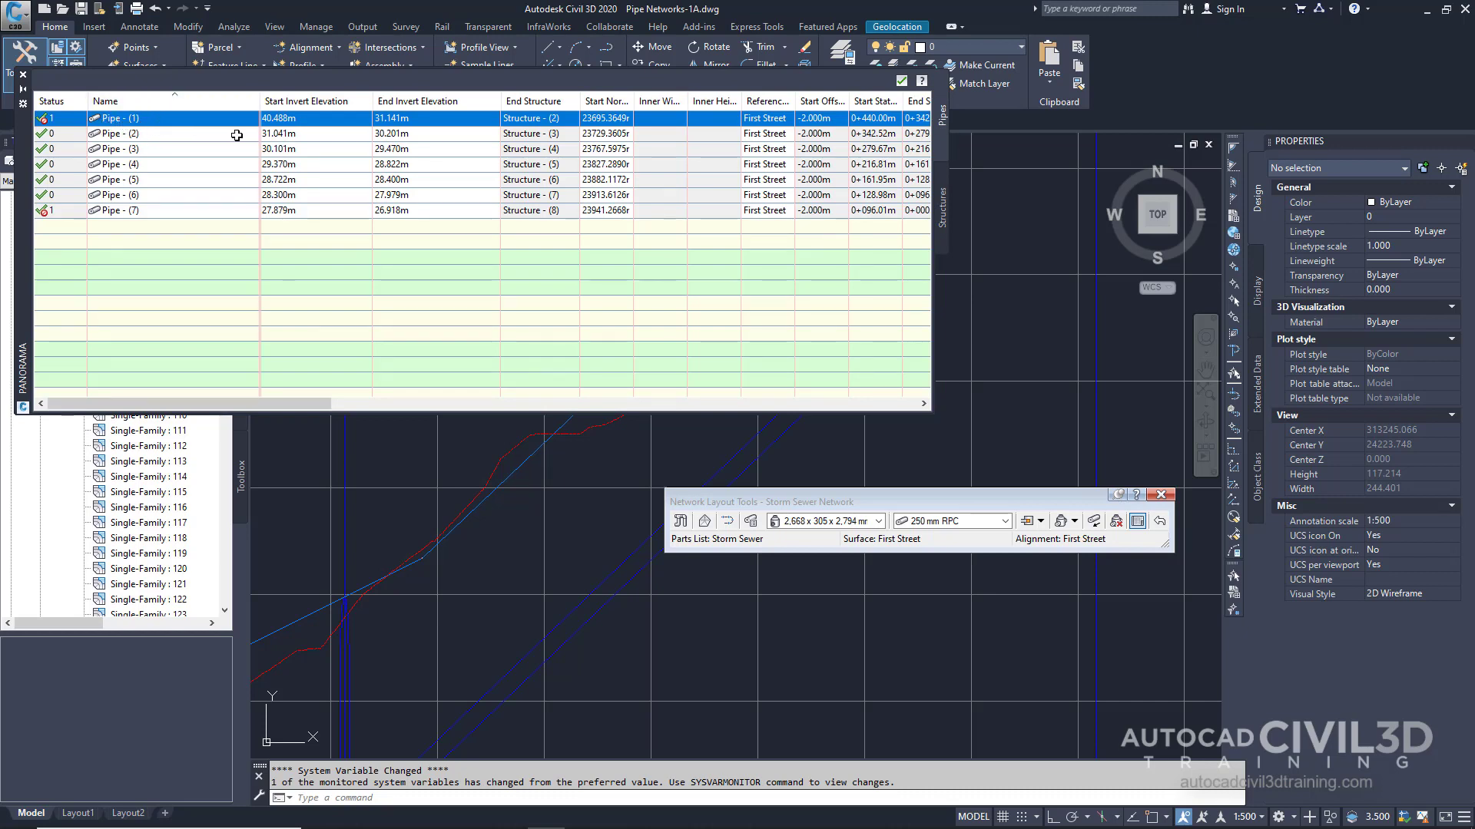
double_click(286, 119)
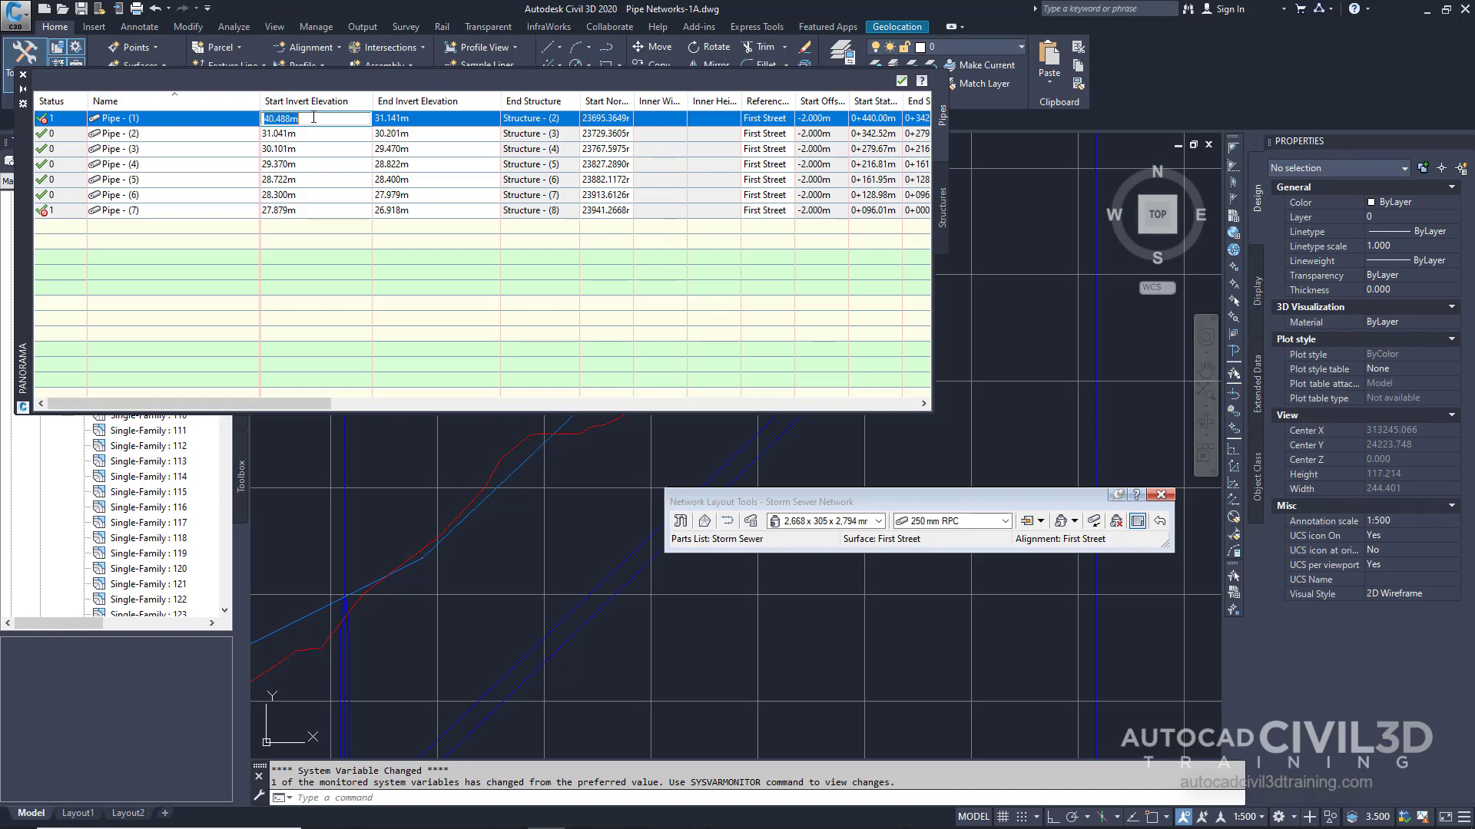
type("40")
key("Return")
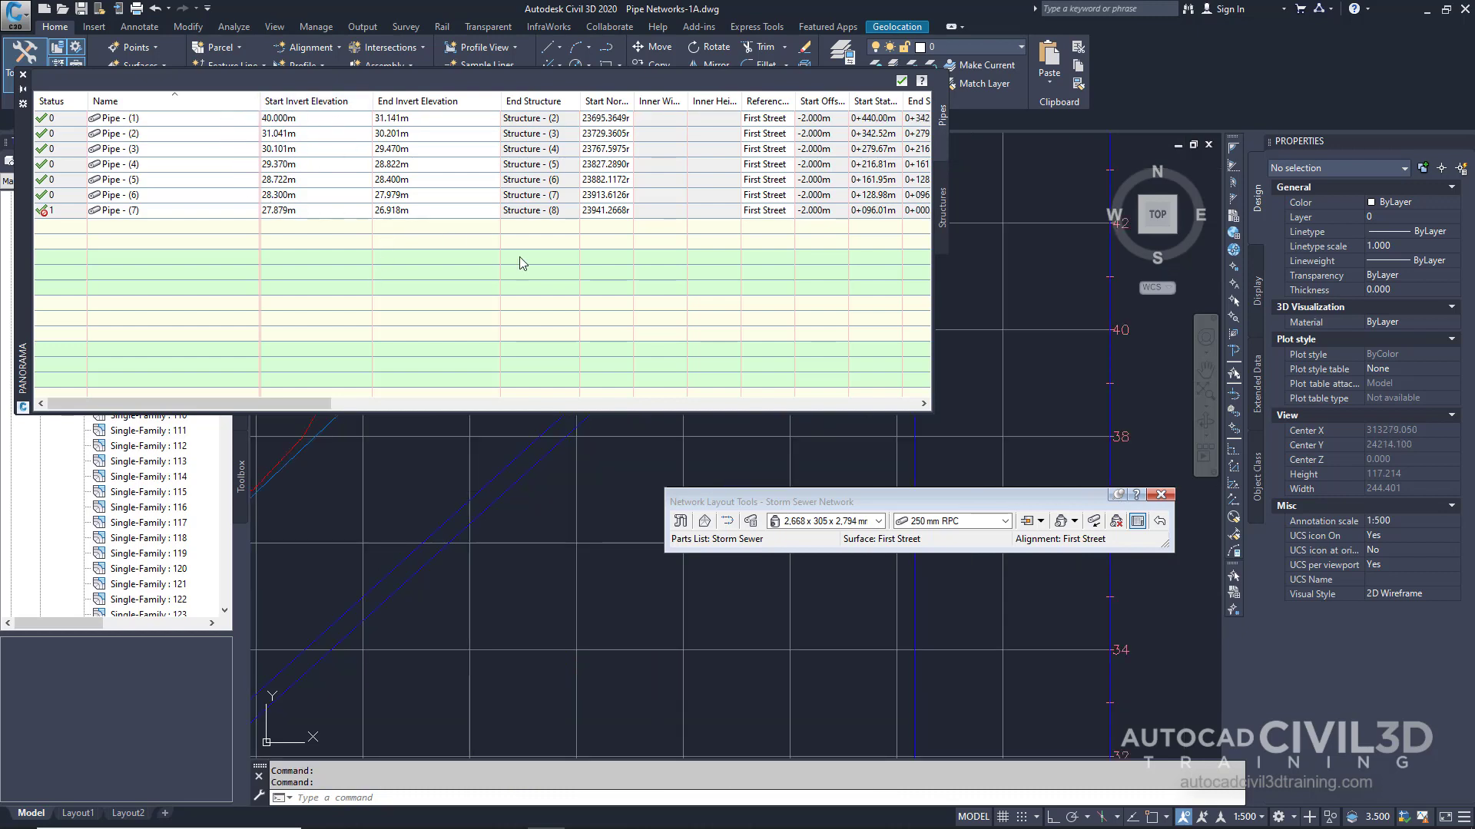
left_click(842, 507)
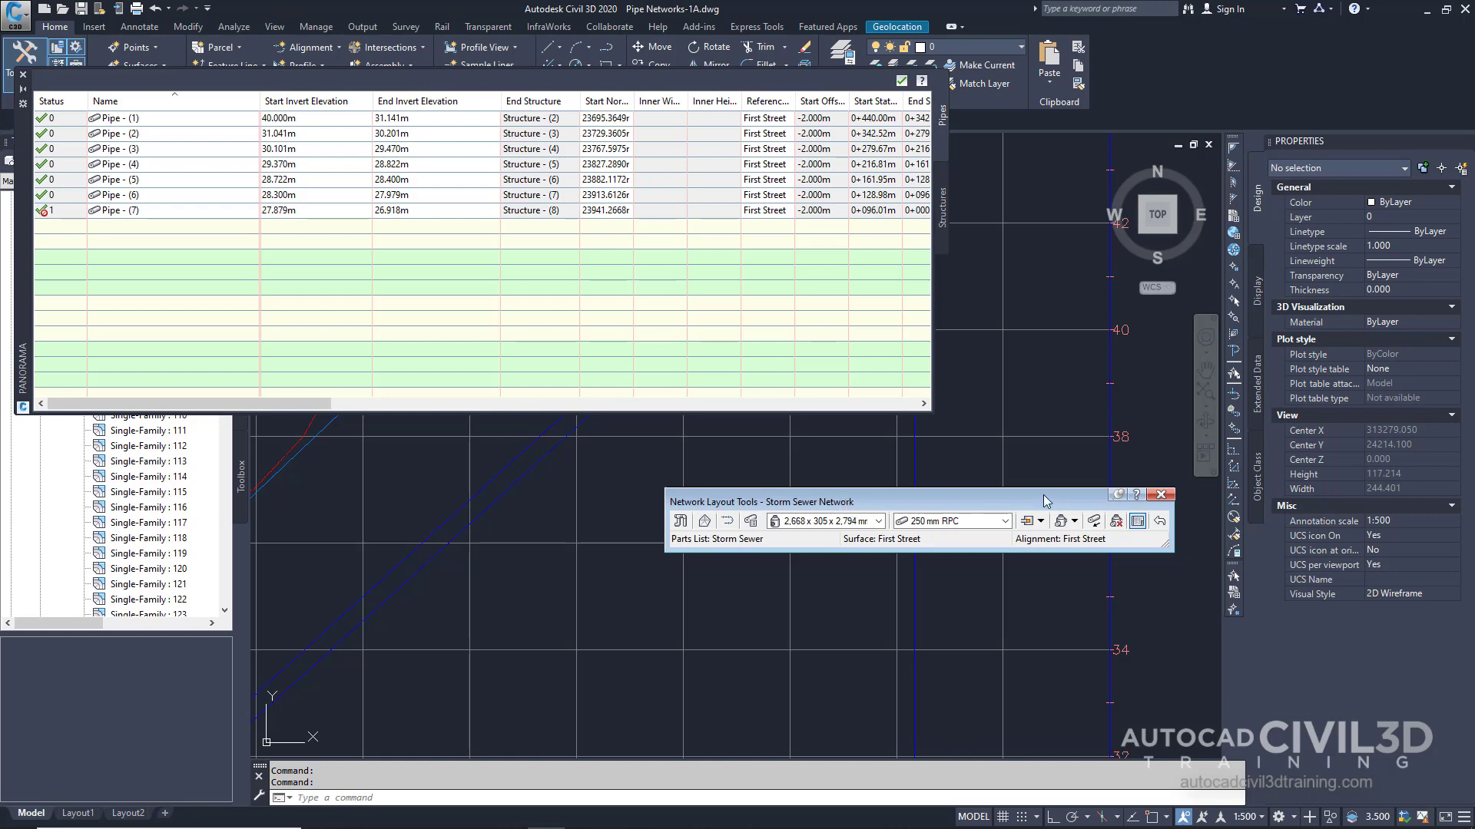
Step: Close Panorama and the layout toolbar, then select Pipe - (1) in plan near station 0+440
left_click(1144, 528)
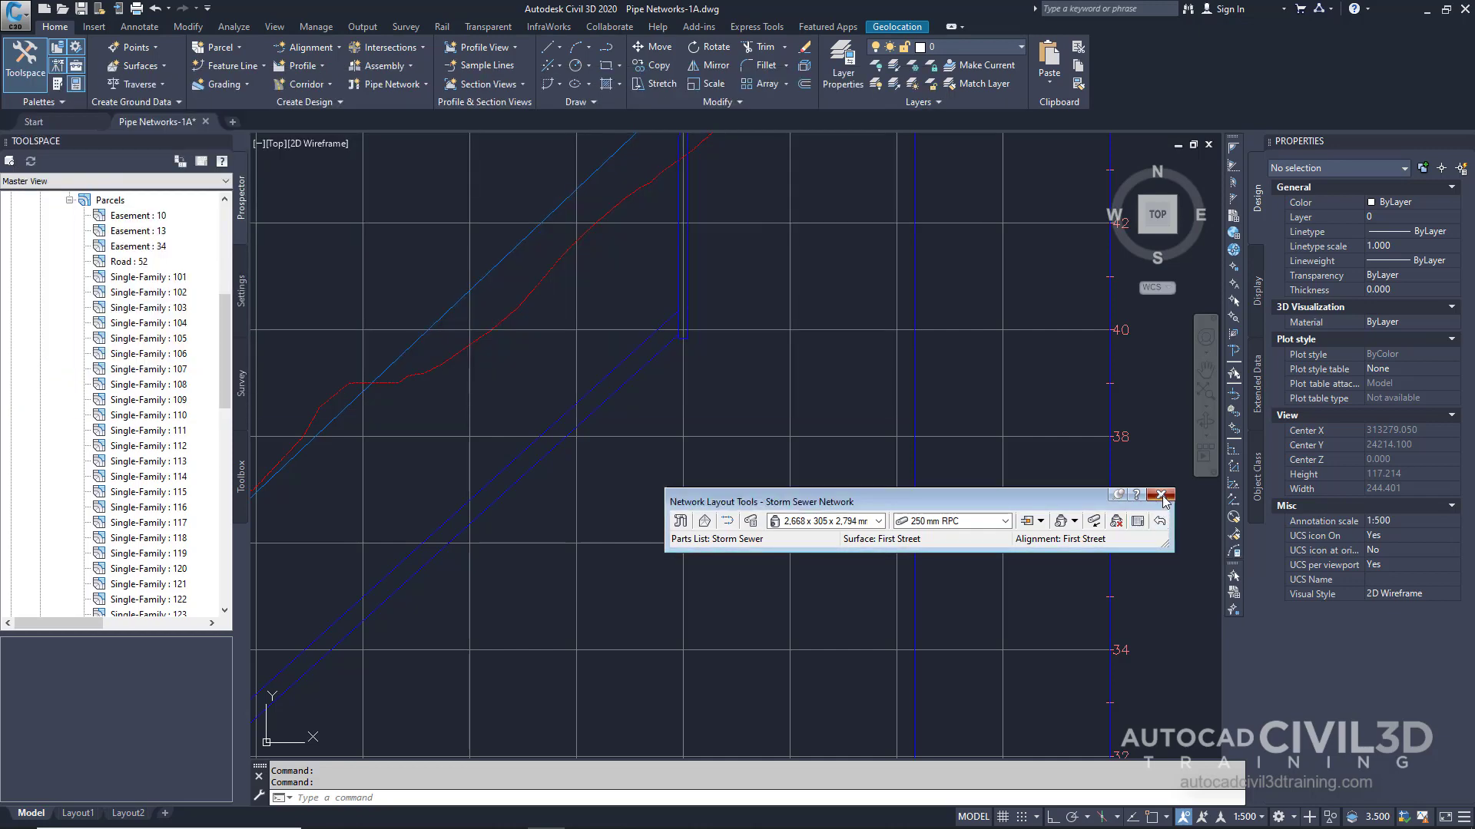
left_click(1161, 495)
scroll(832, 424, "down", 5)
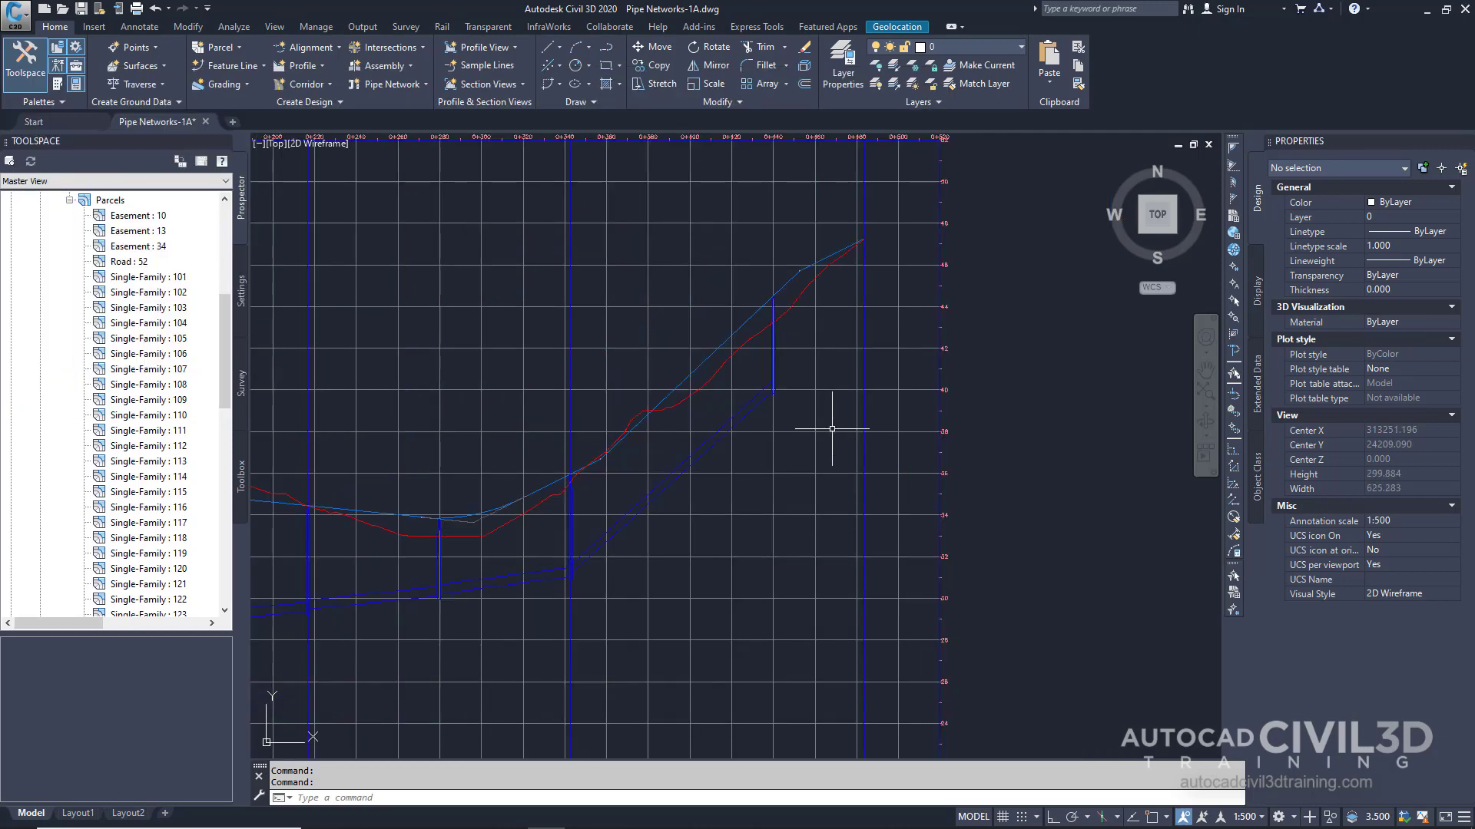
scroll(824, 436, "down", 5)
middle_click_drag(707, 510, 784, 412)
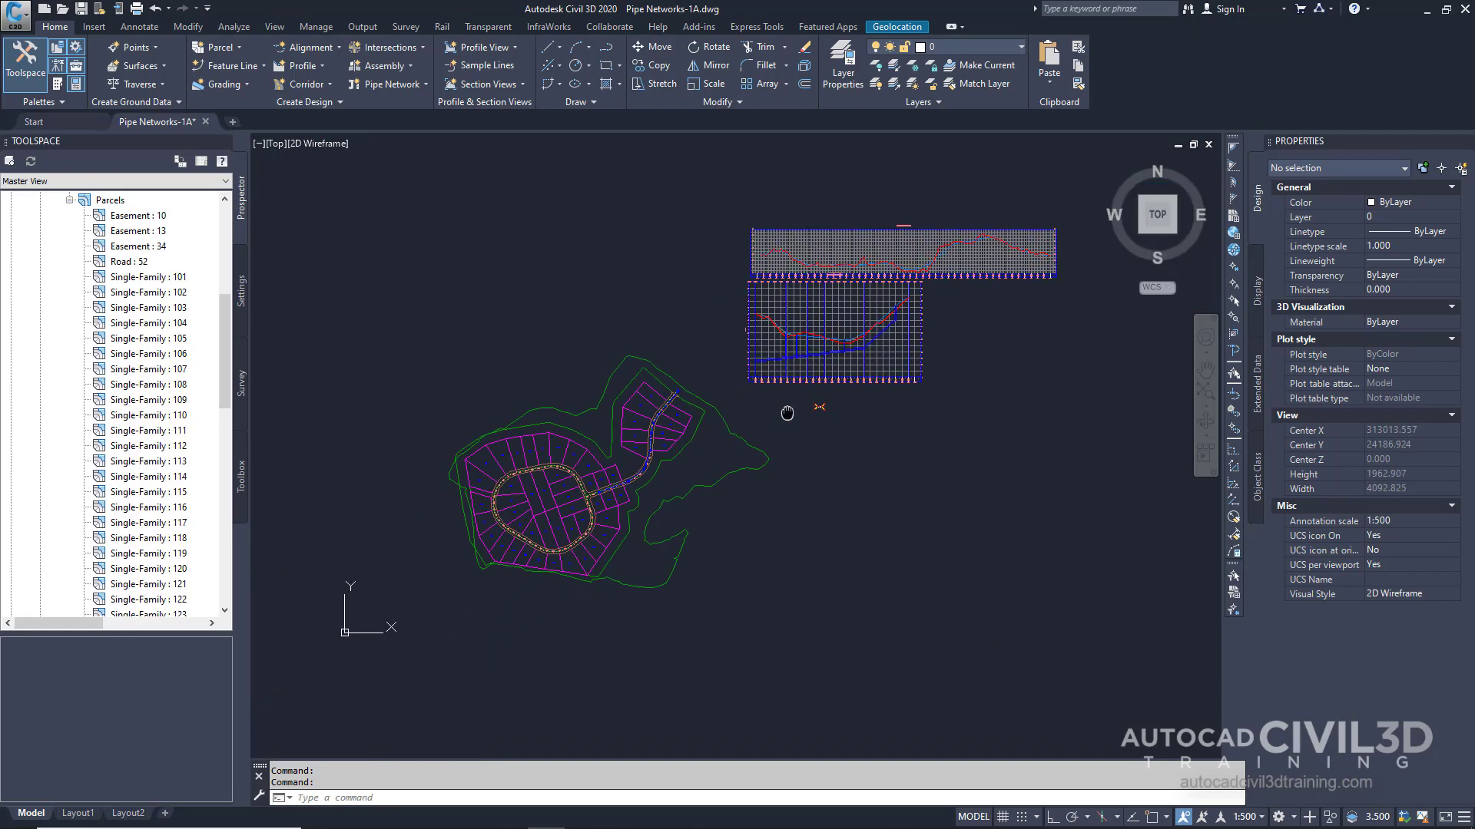
scroll(589, 510, "up", 3)
scroll(661, 421, "up", 15)
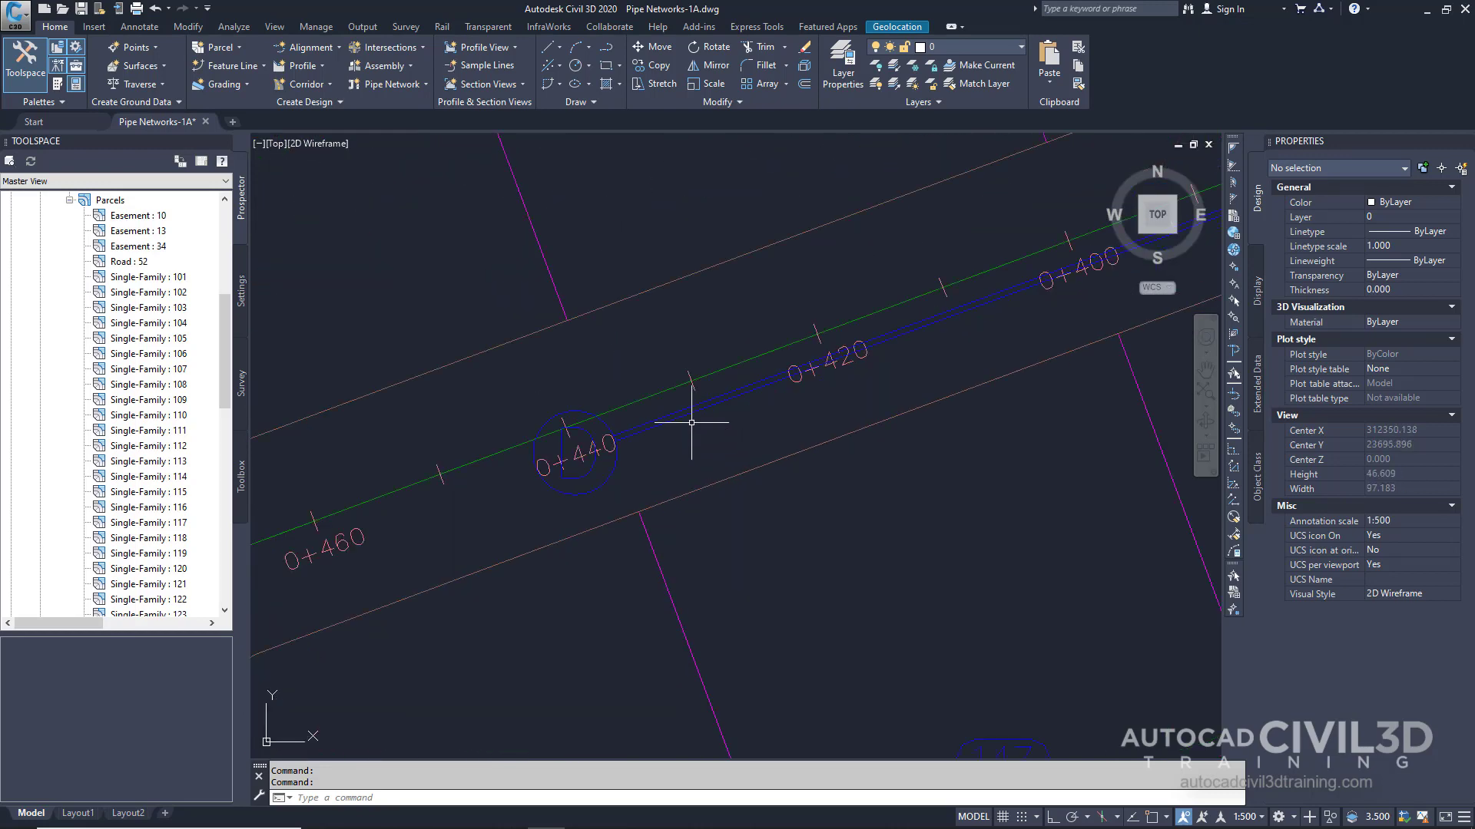
left_click(678, 416)
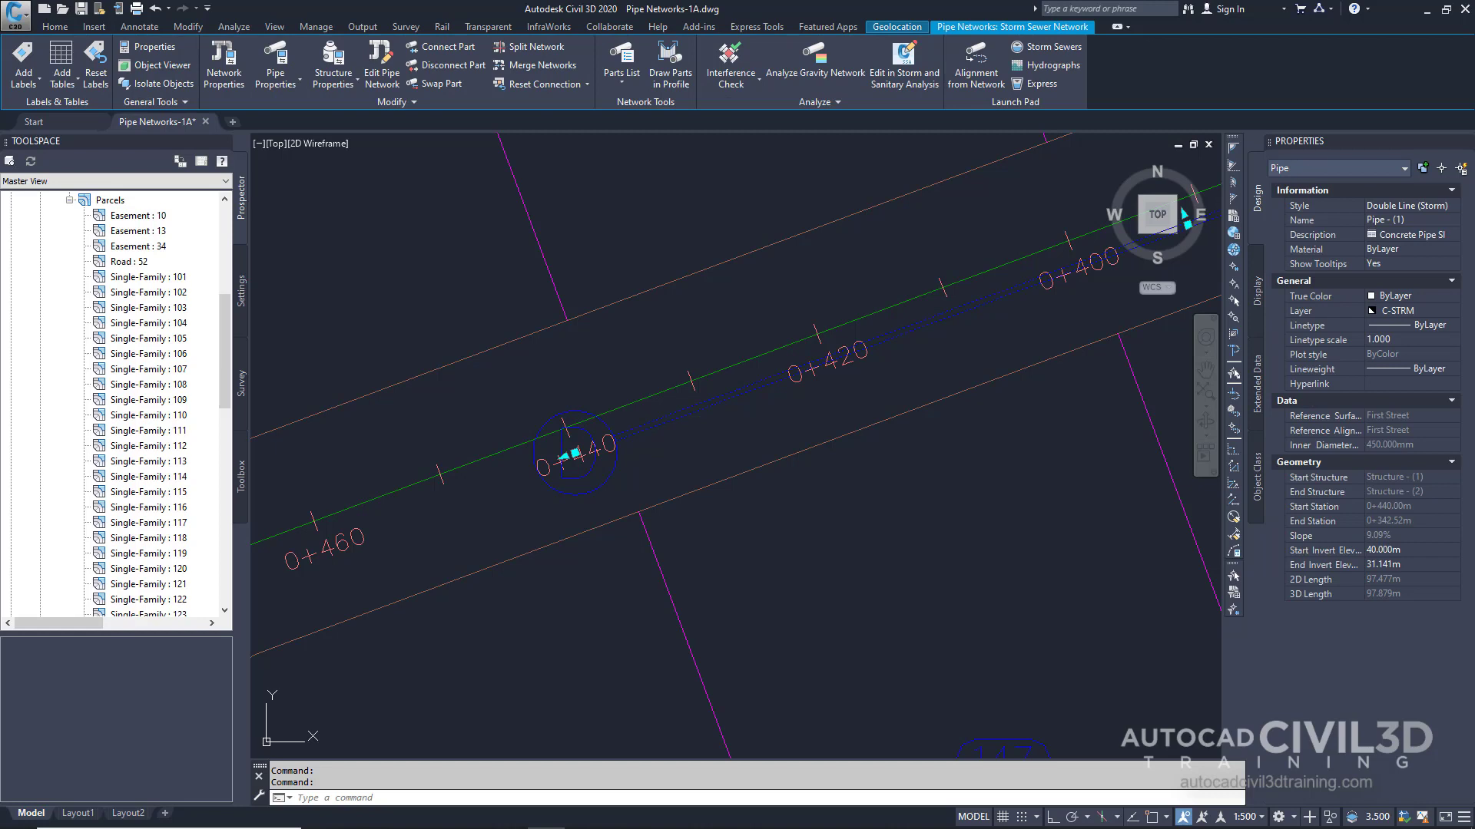